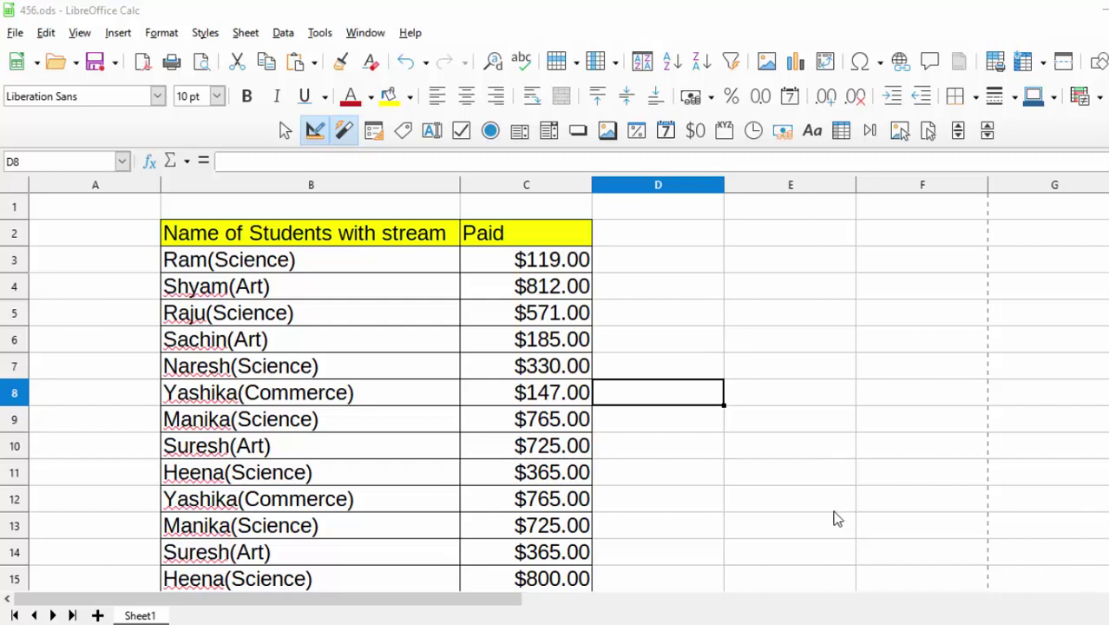
- Check the student table by selecting the name cells B3, B4 and B8
{"action": "left_click", "coordinate": [705, 482]}
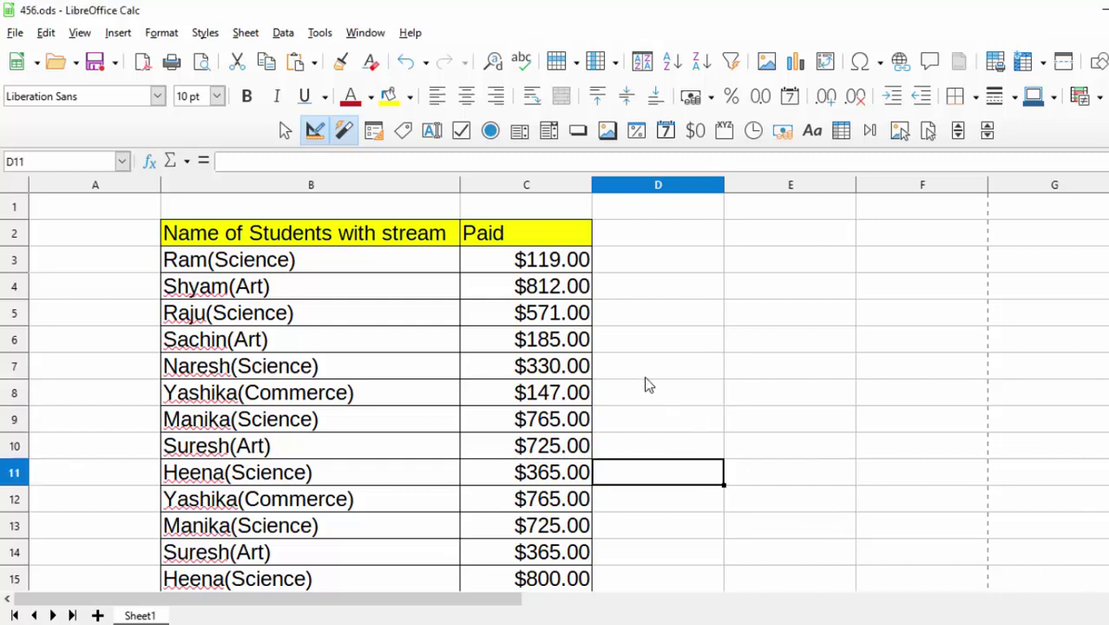
{"action": "mouse_move", "coordinate": [354, 245]}
{"action": "left_mouse_down"}
{"action": "mouse_move", "coordinate": [512, 517]}
{"action": "mouse_move", "coordinate": [521, 577]}
{"action": "left_mouse_up"}
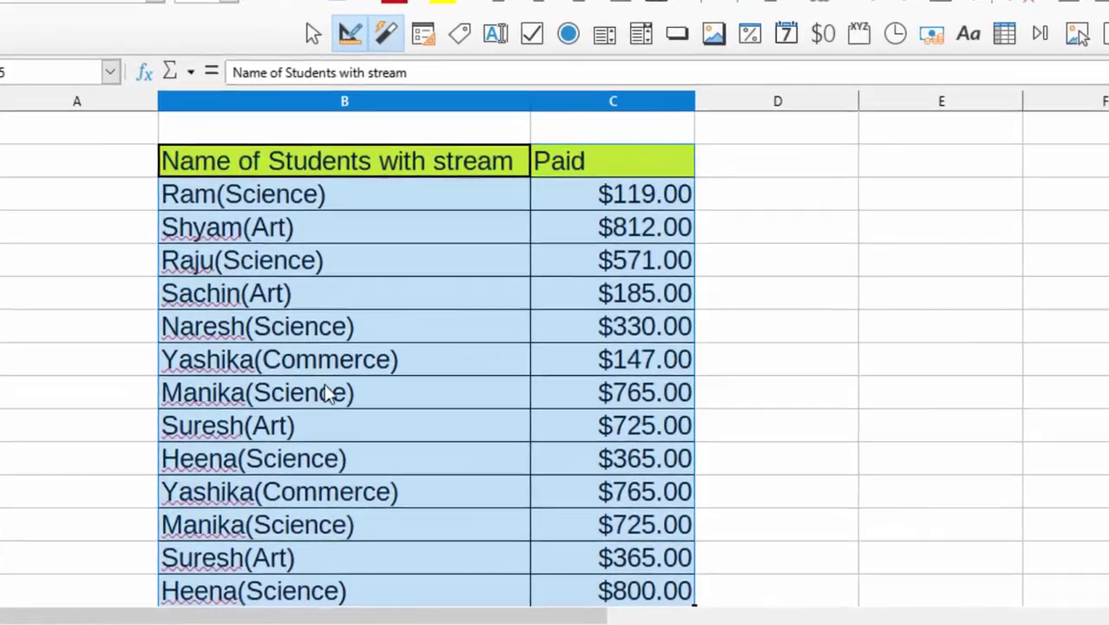
{"action": "left_click", "coordinate": [284, 365]}
{"action": "left_click", "coordinate": [352, 183]}
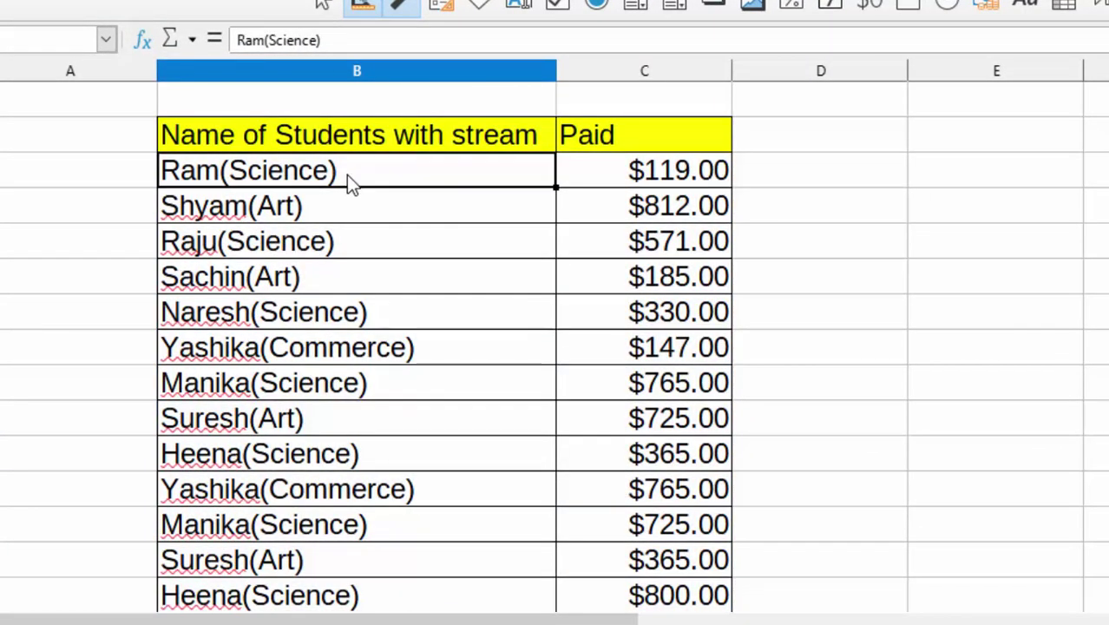
{"action": "left_click", "coordinate": [340, 219]}
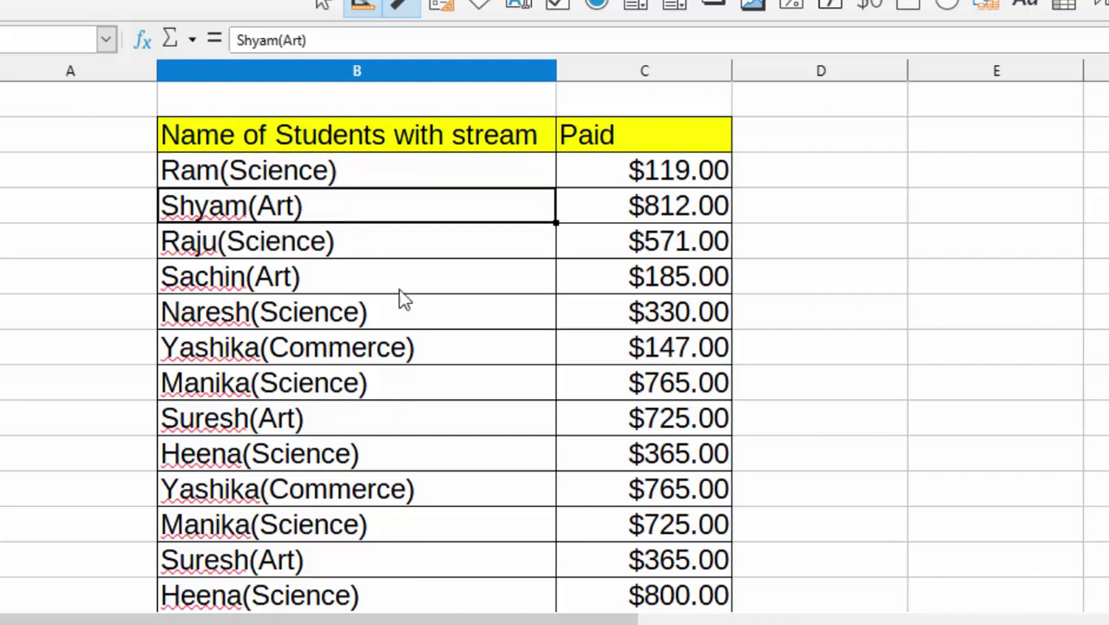
{"action": "left_click", "coordinate": [409, 343]}
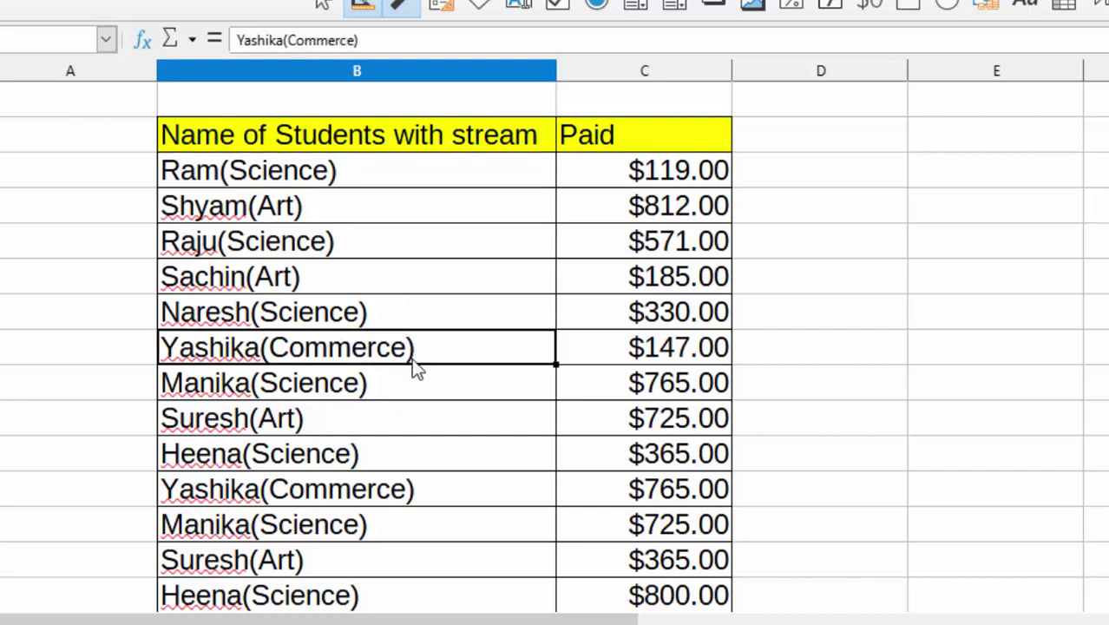
- Give B3 and B5 a pink background from the Background Color dropdown
{"action": "left_click", "coordinate": [333, 174]}
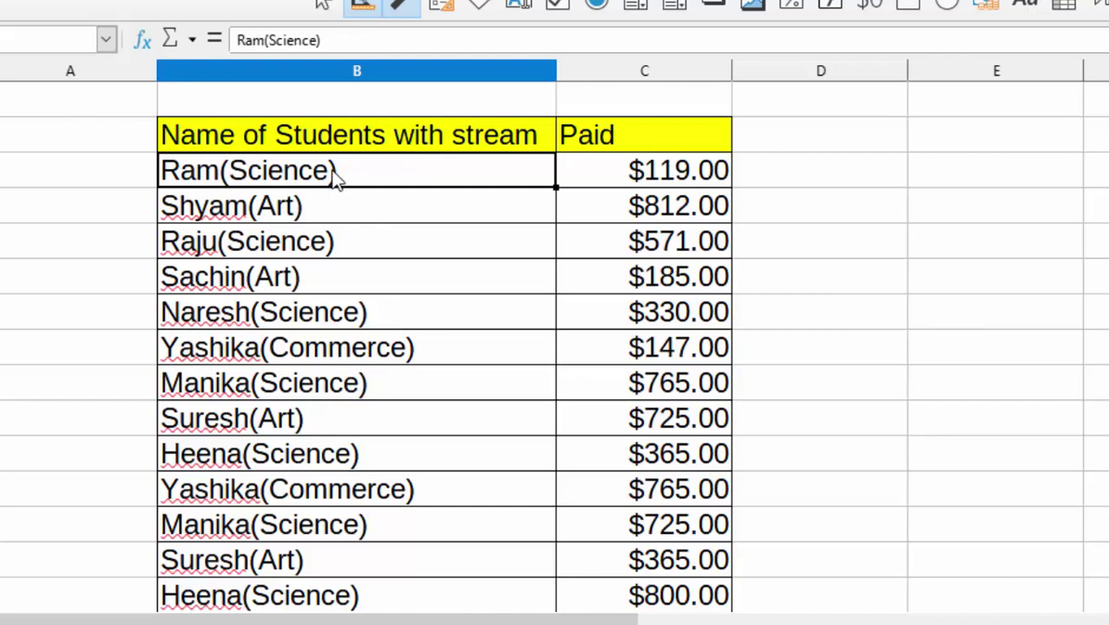
{"action": "left_click", "coordinate": [452, 3]}
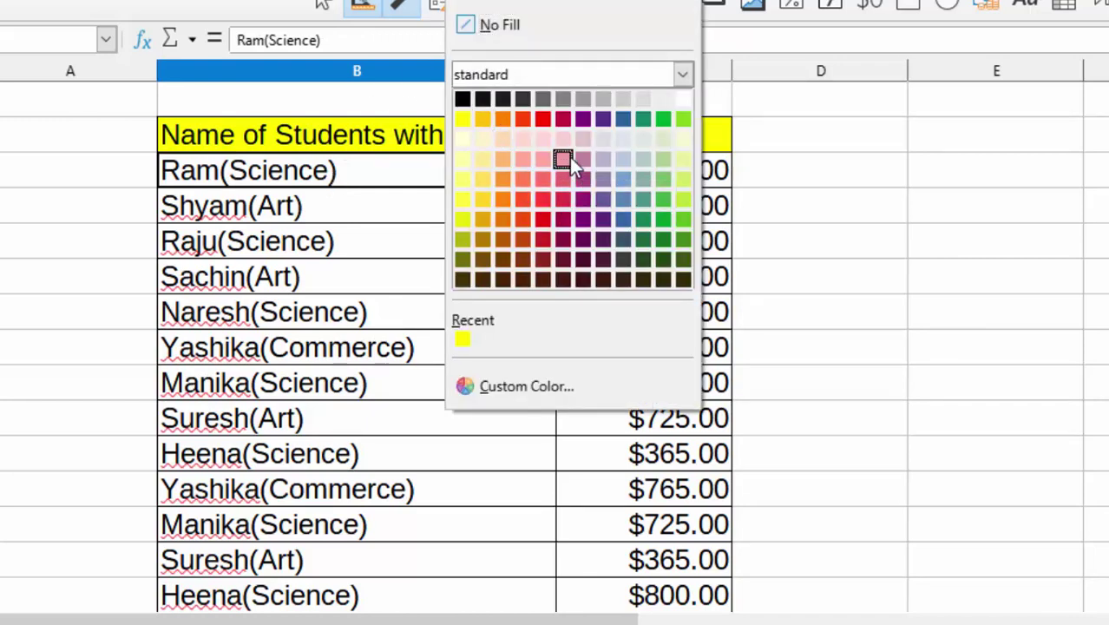
{"action": "left_click", "coordinate": [566, 158]}
{"action": "left_click", "coordinate": [335, 251]}
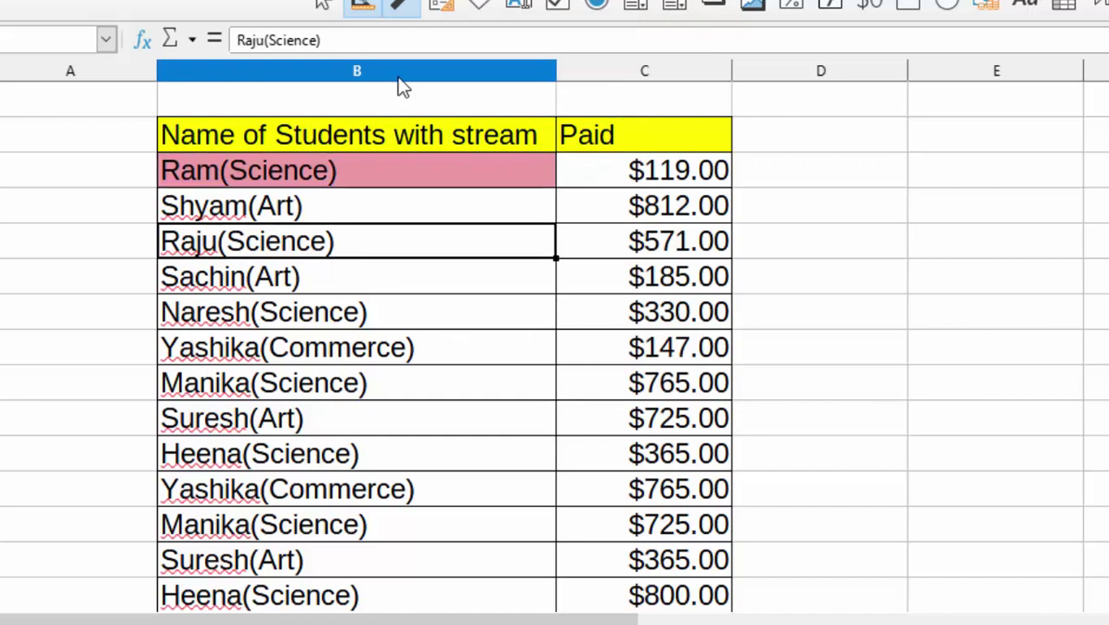
{"action": "left_click", "coordinate": [363, 3]}
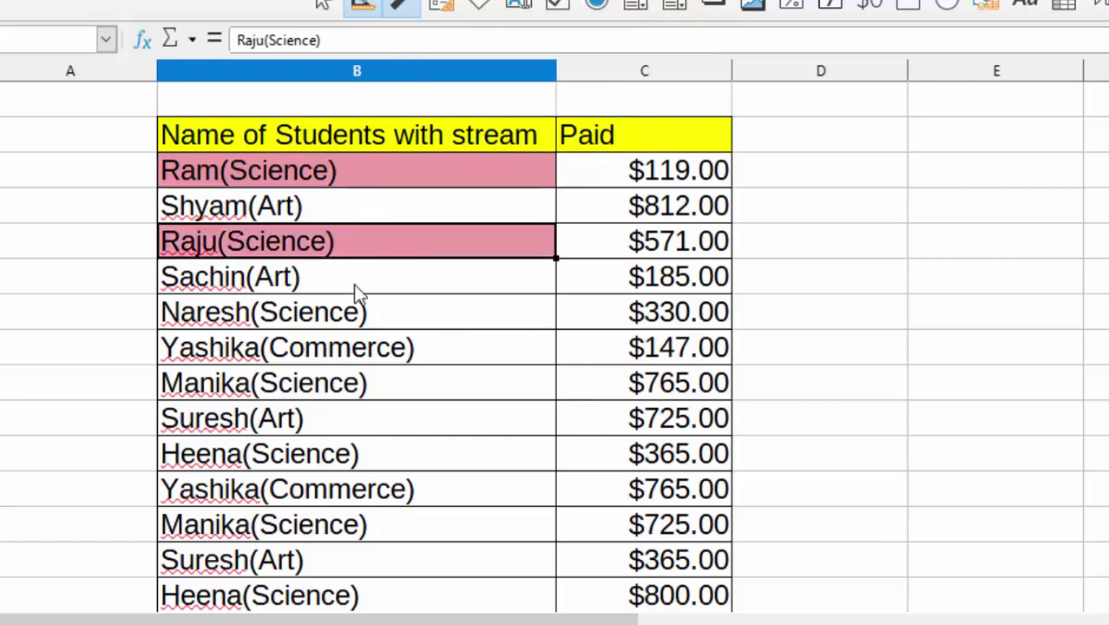
- Apply the same pink fill to B7, B9 and B11
{"action": "left_click", "coordinate": [356, 312]}
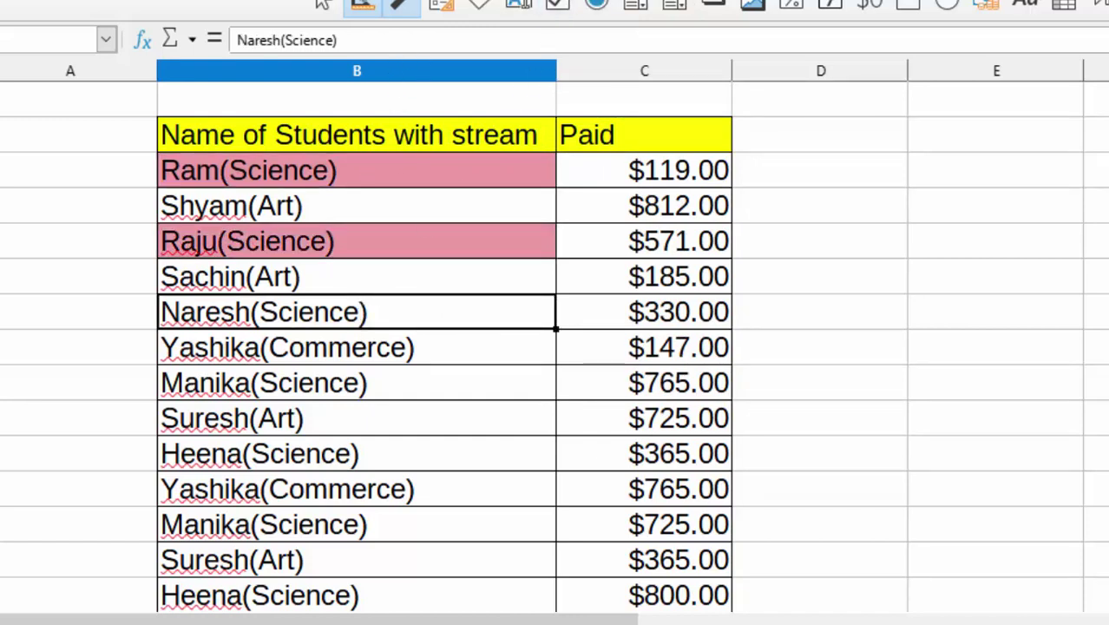
{"action": "left_click", "coordinate": [363, 2]}
{"action": "left_click", "coordinate": [356, 388]}
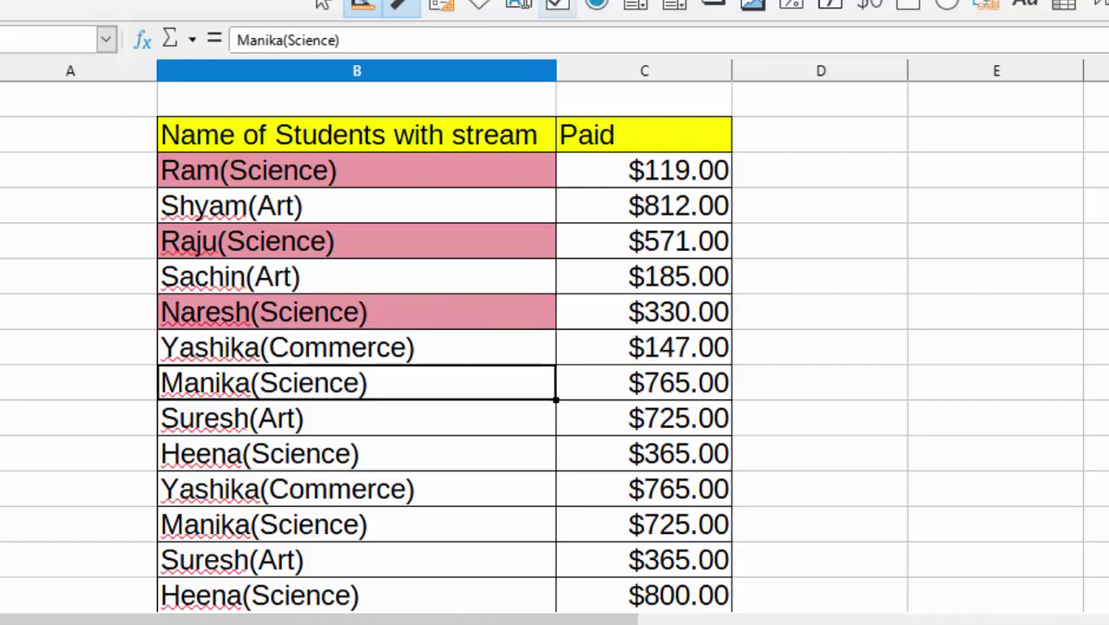
{"action": "left_click", "coordinate": [362, 3]}
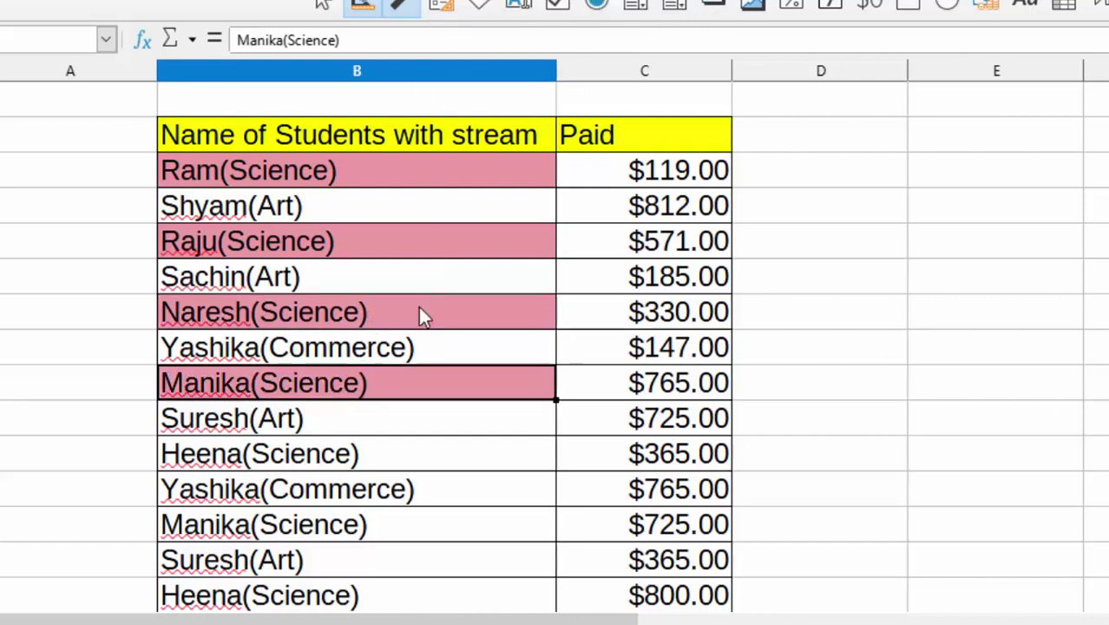
{"action": "left_click", "coordinate": [367, 447]}
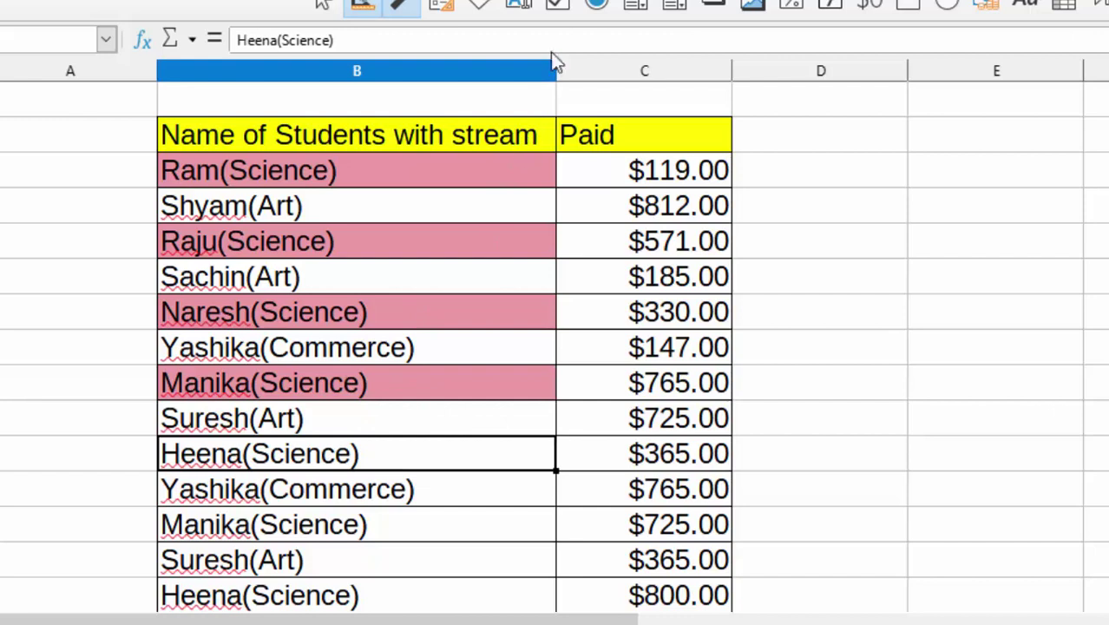
{"action": "left_click", "coordinate": [363, 3]}
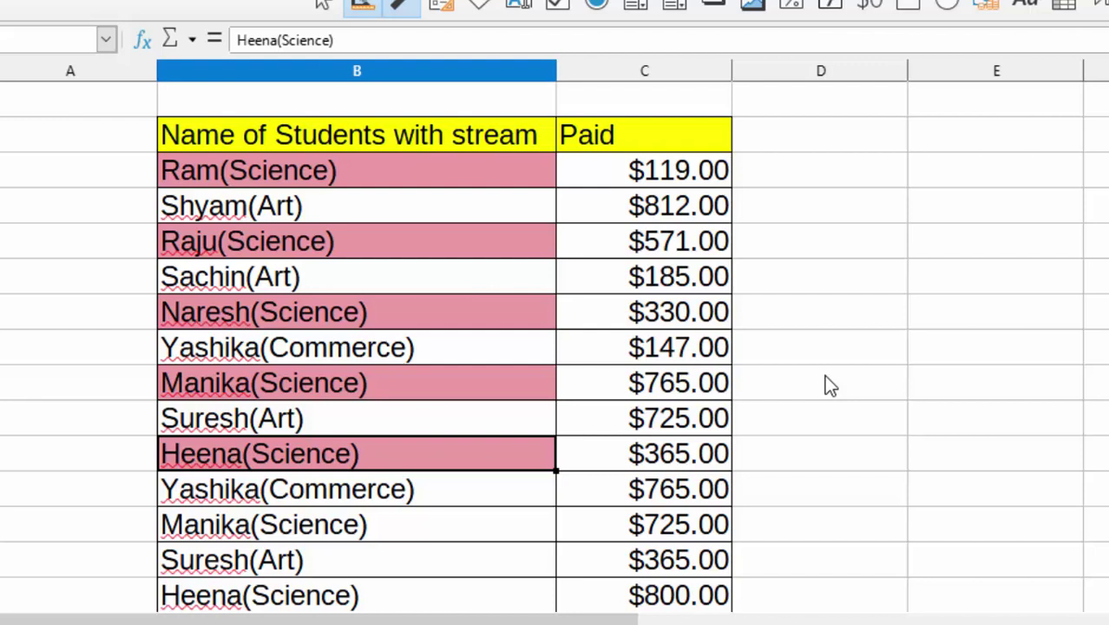
{"action": "scroll", "coordinate": [829, 386], "scroll_direction": "down", "scroll_amount": 1}
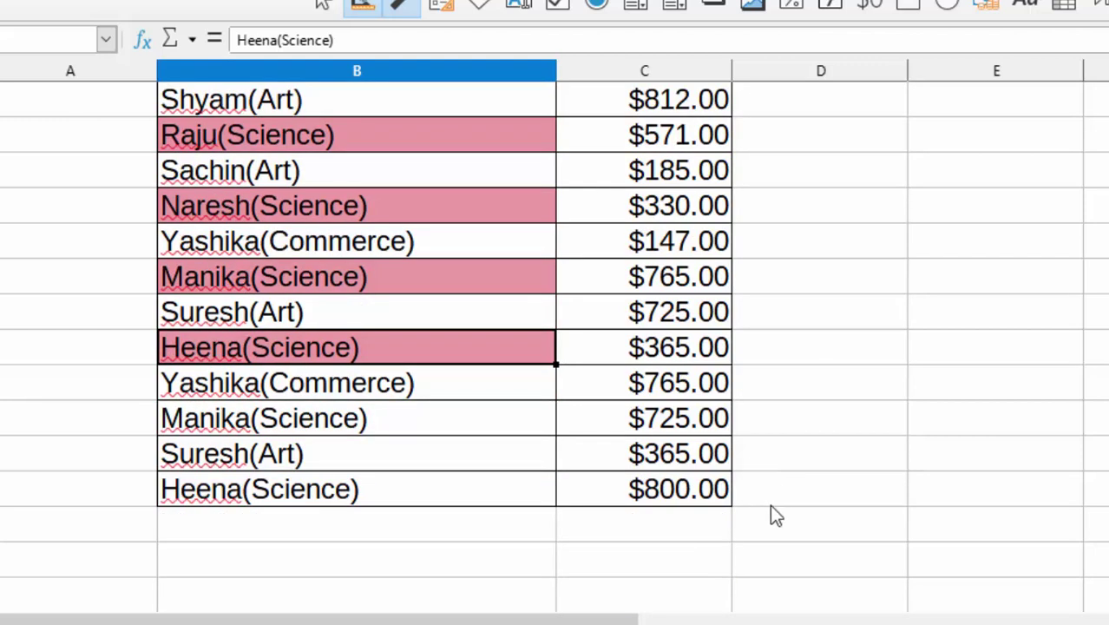
{"action": "double_click", "coordinate": [903, 460]}
- Start a total formula in column E: =C3+C5+C7+C9+
{"action": "scroll", "coordinate": [894, 407], "scroll_direction": "up", "scroll_amount": 1}
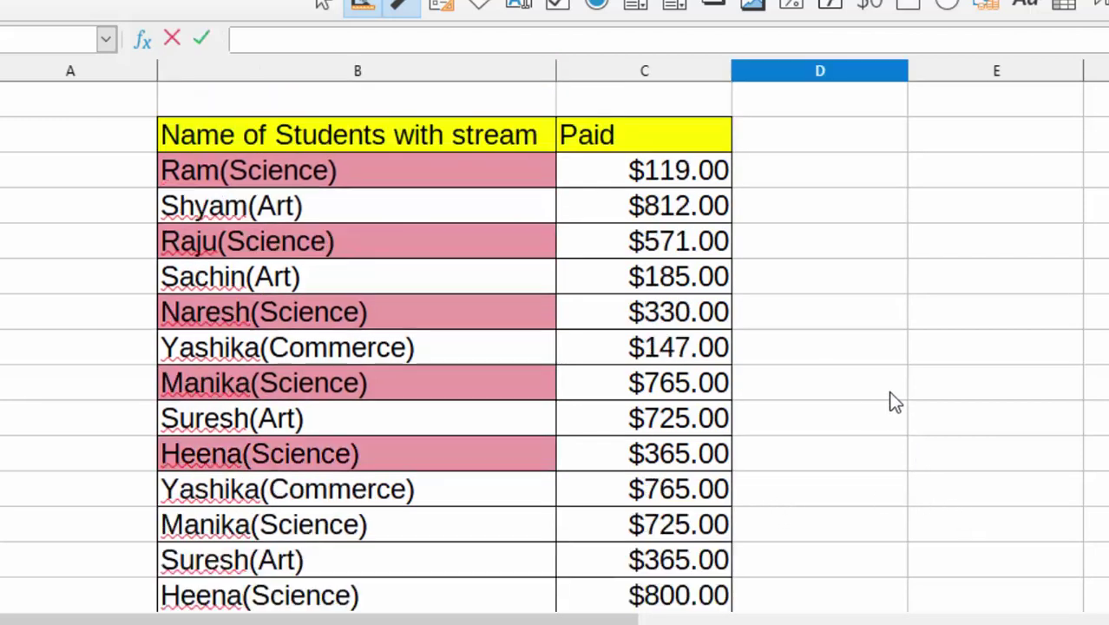
{"action": "left_click", "coordinate": [972, 358]}
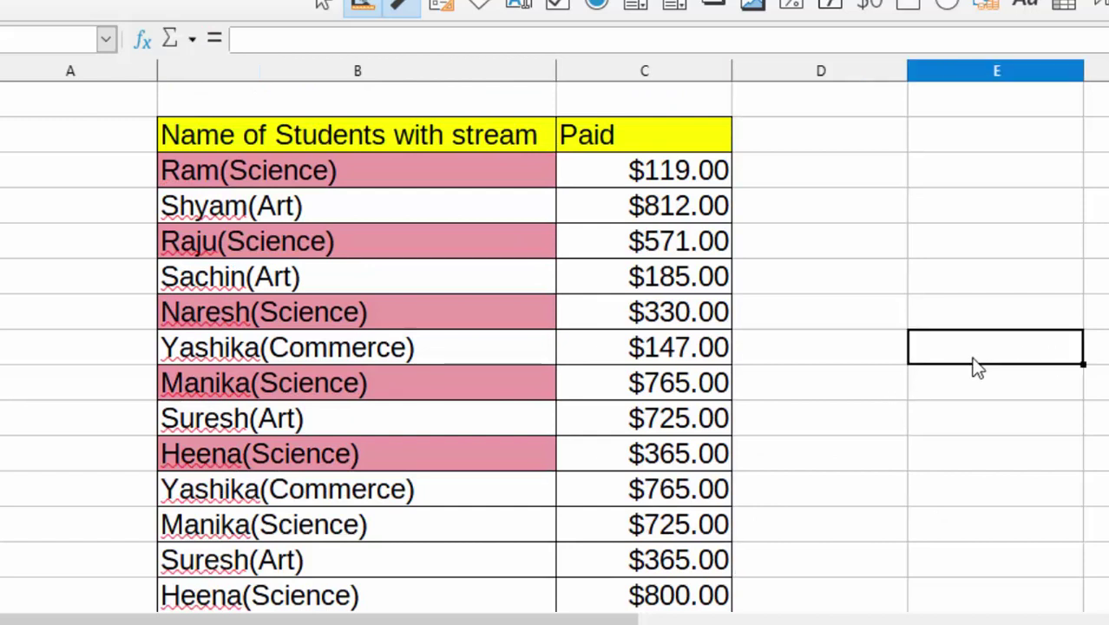
{"action": "type", "text": "="}
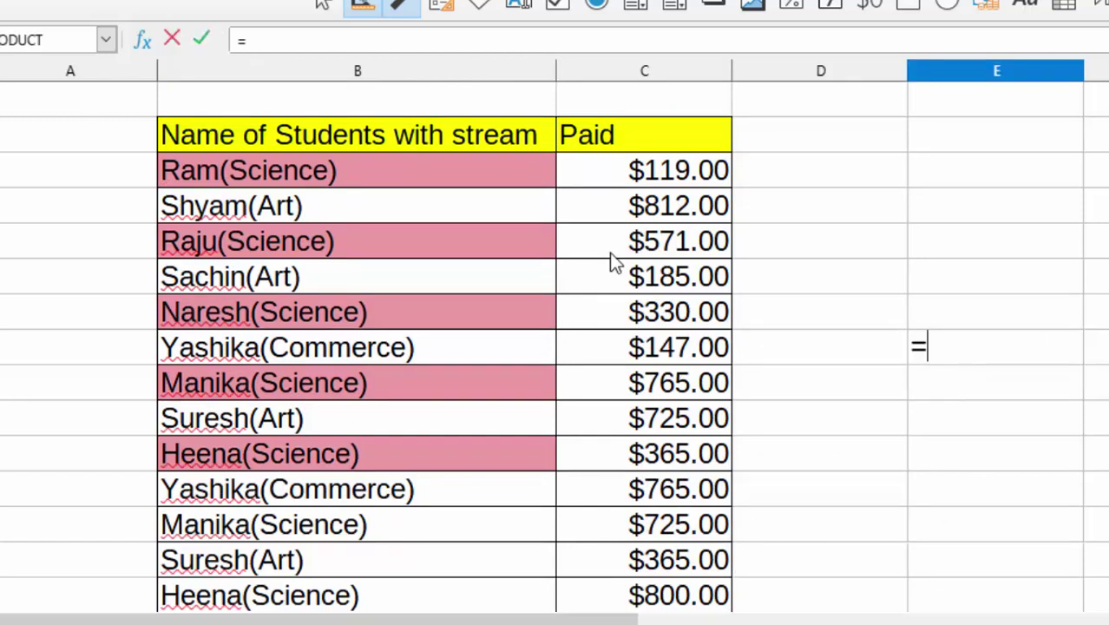
{"action": "left_click", "coordinate": [625, 176]}
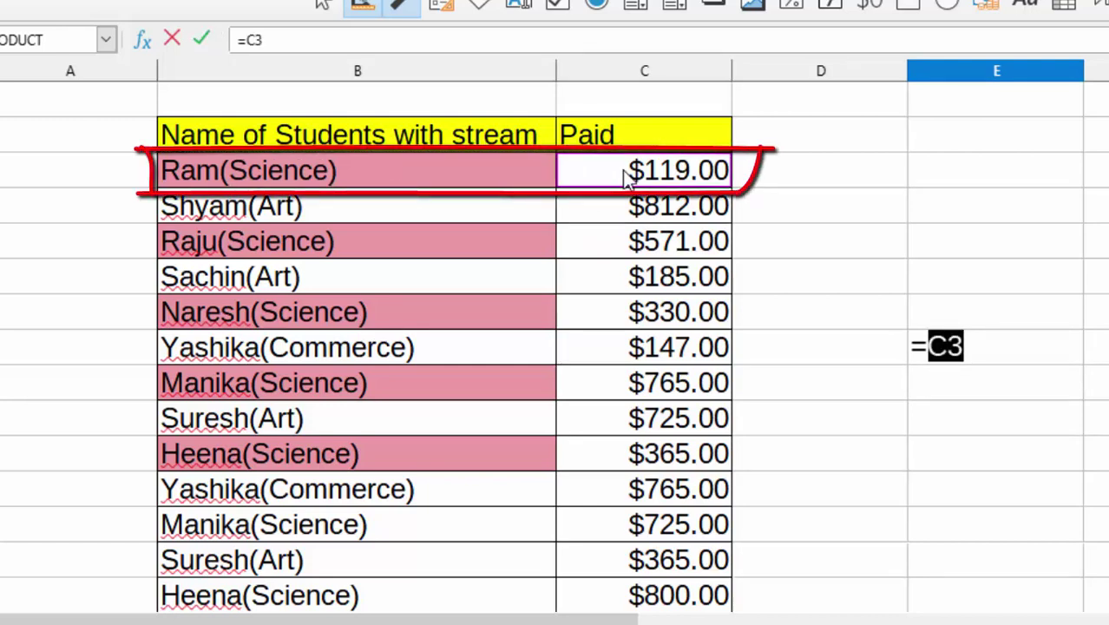
{"action": "type", "text": "+"}
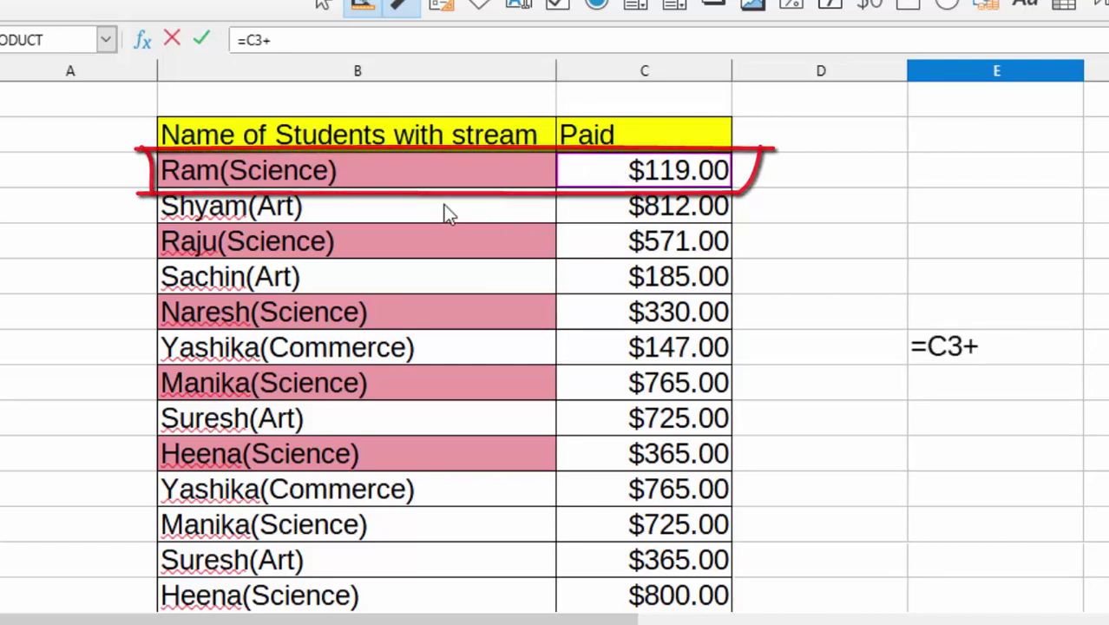
{"action": "left_click", "coordinate": [619, 250]}
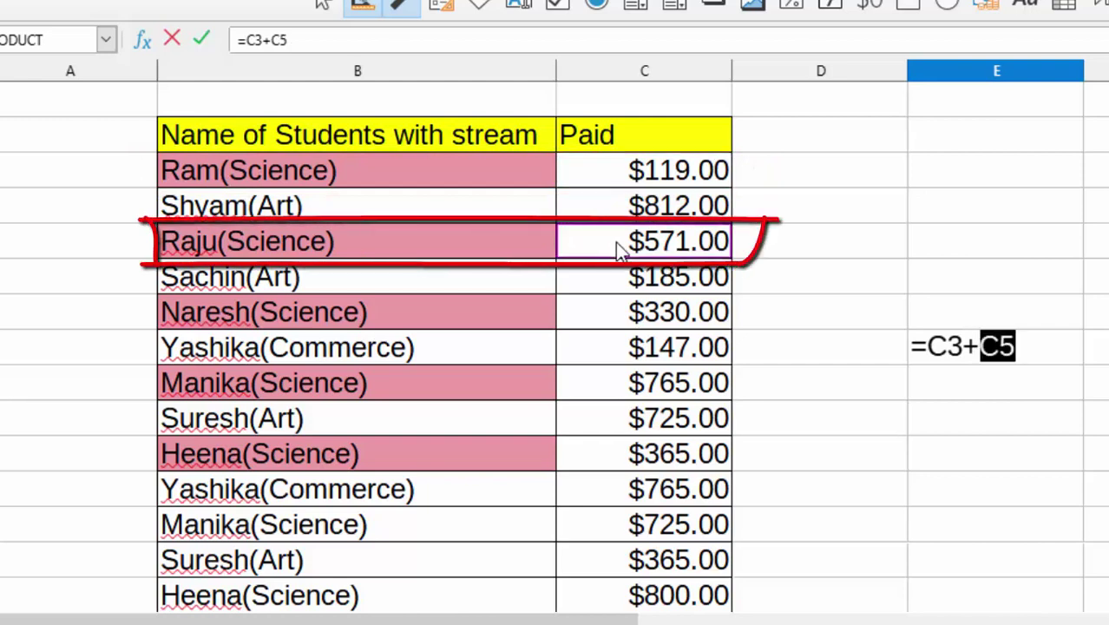
{"action": "type", "text": "+"}
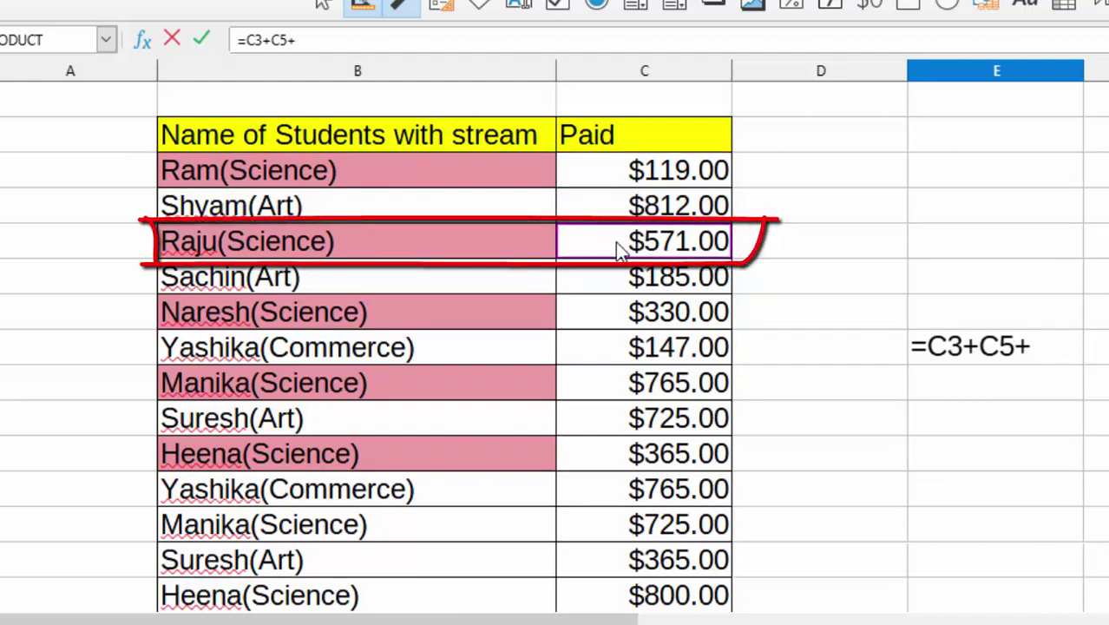
{"action": "left_click", "coordinate": [701, 318]}
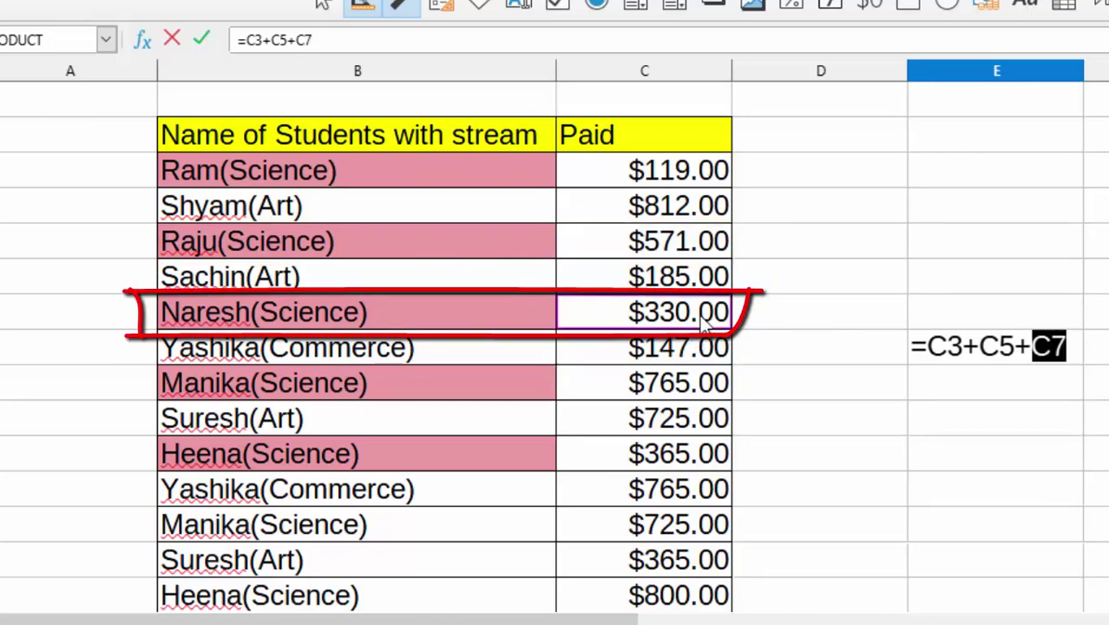
{"action": "type", "text": "+"}
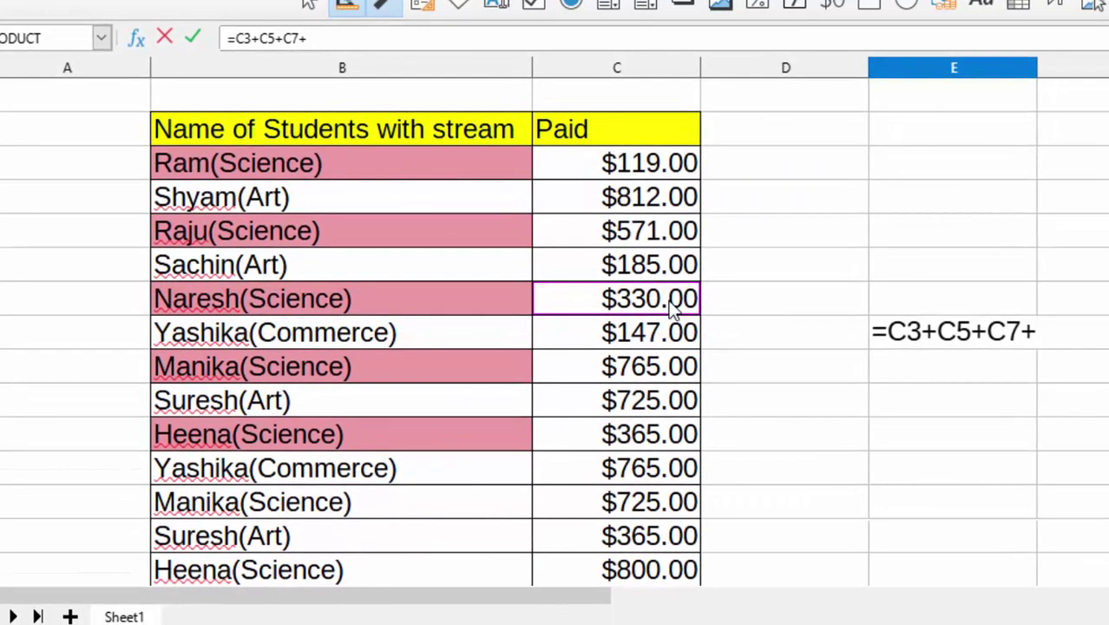
{"action": "left_click", "coordinate": [643, 376]}
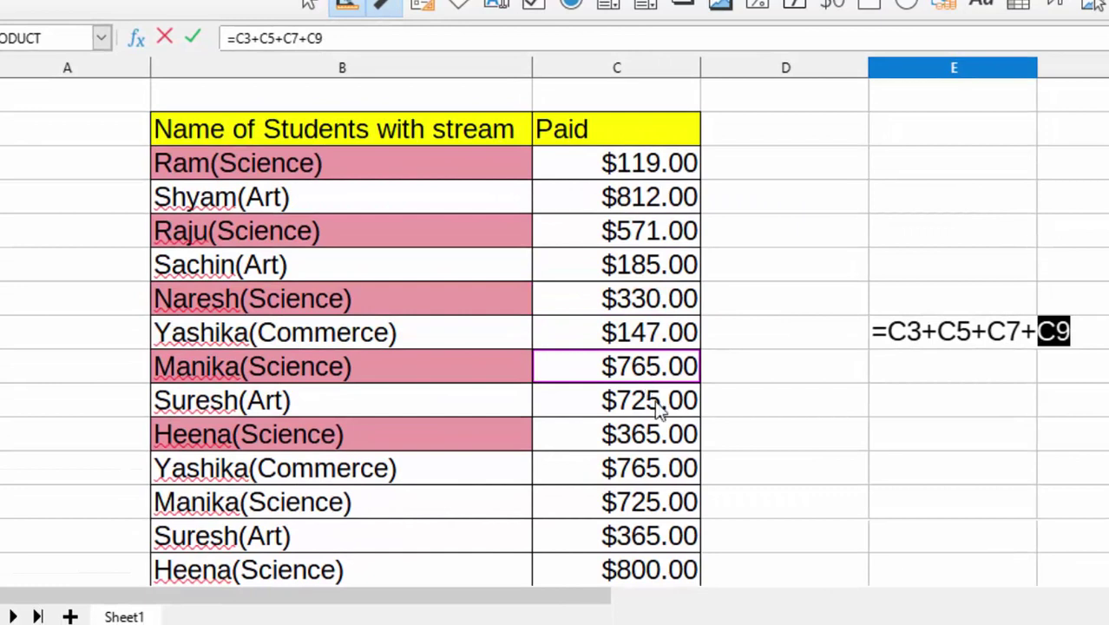
{"action": "type", "text": "+"}
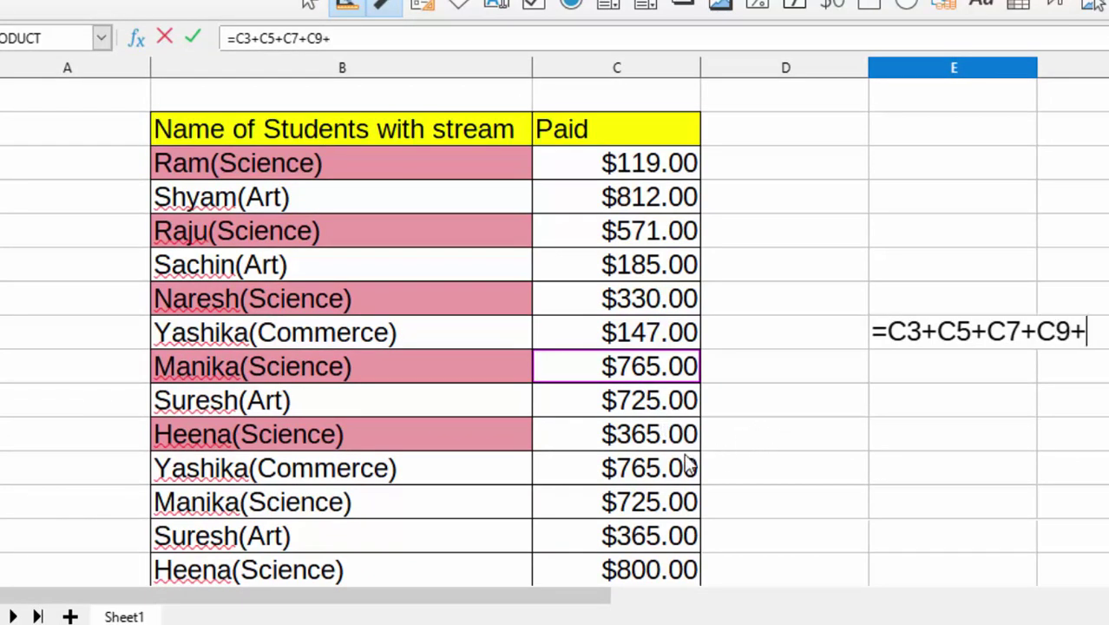
- Add C11, C13 and C15 and confirm the formula, giving $3,675.00
{"action": "left_click", "coordinate": [646, 441]}
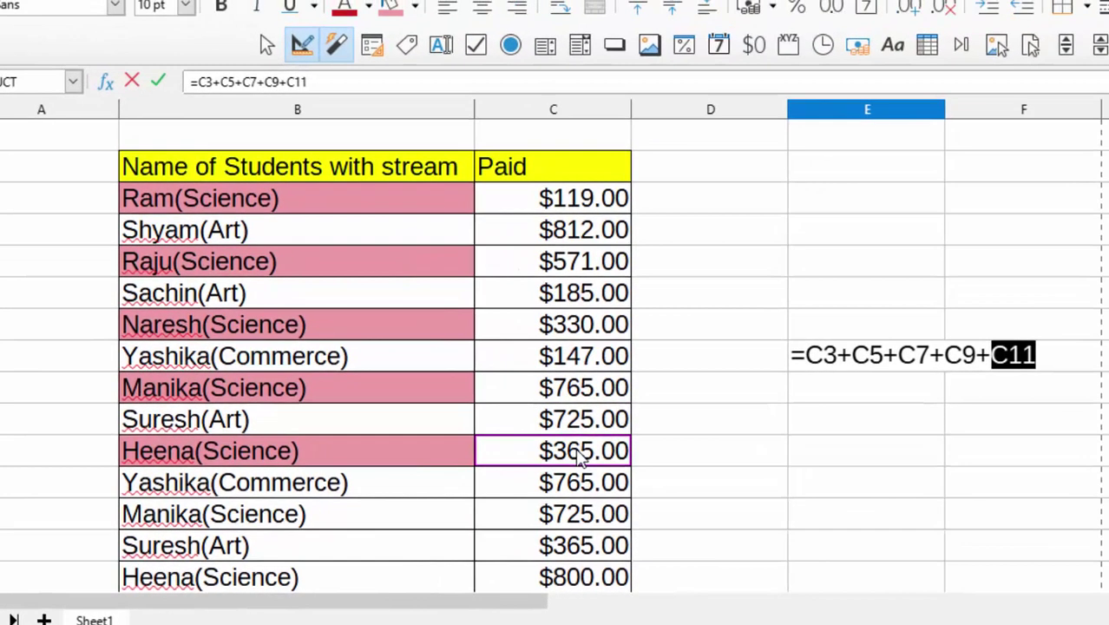
{"action": "type", "text": "+"}
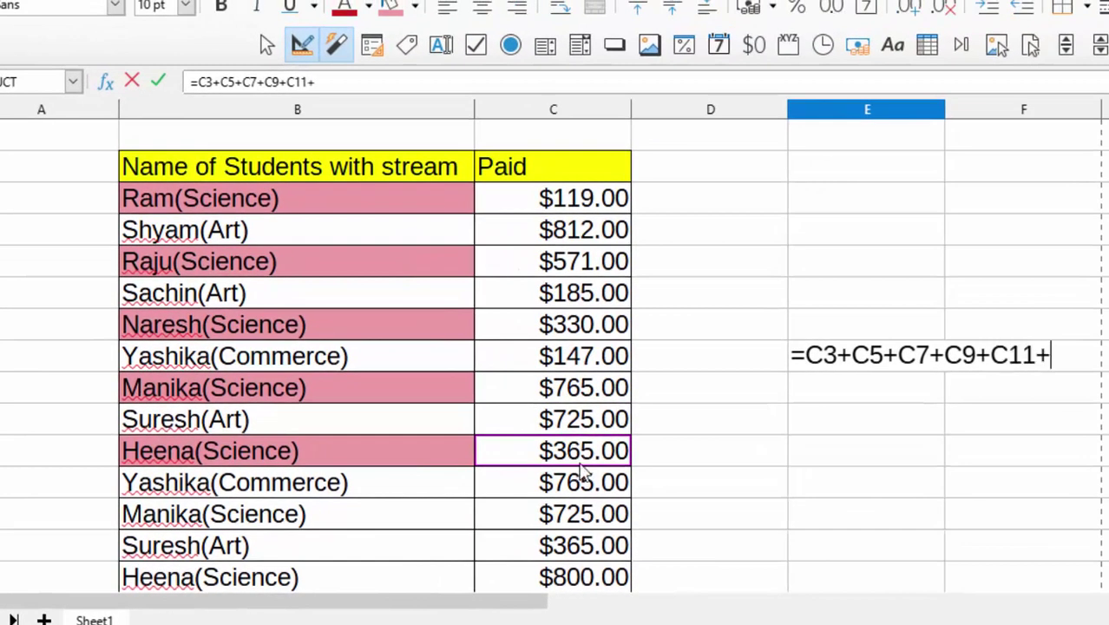
{"action": "left_click", "coordinate": [570, 519]}
{"action": "scroll", "coordinate": [568, 518], "scroll_direction": "down", "scroll_amount": 1}
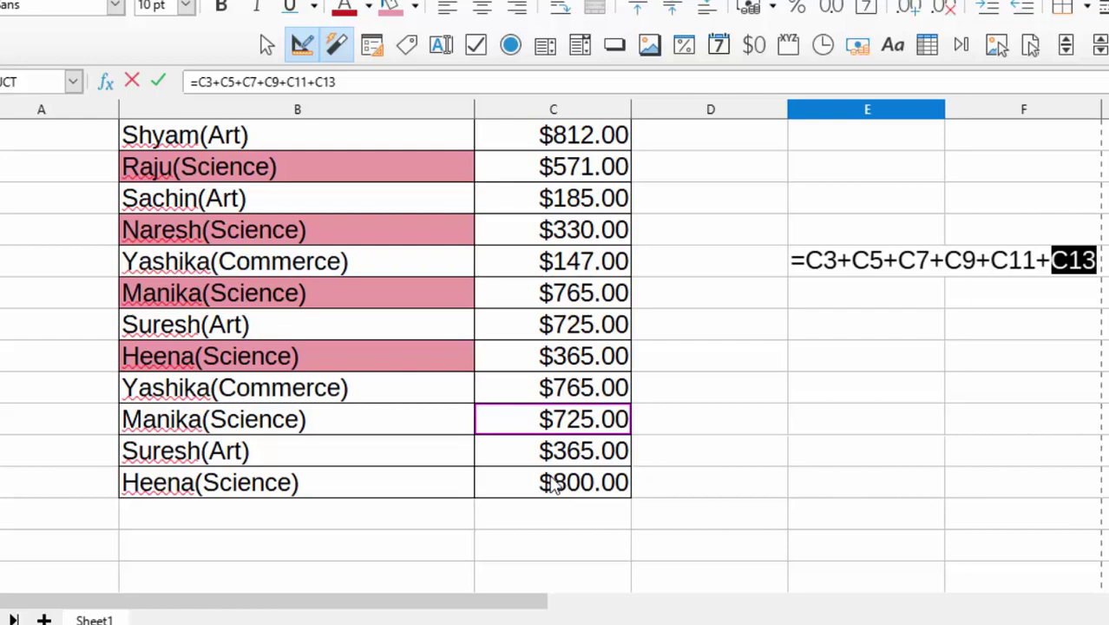
{"action": "type", "text": "+"}
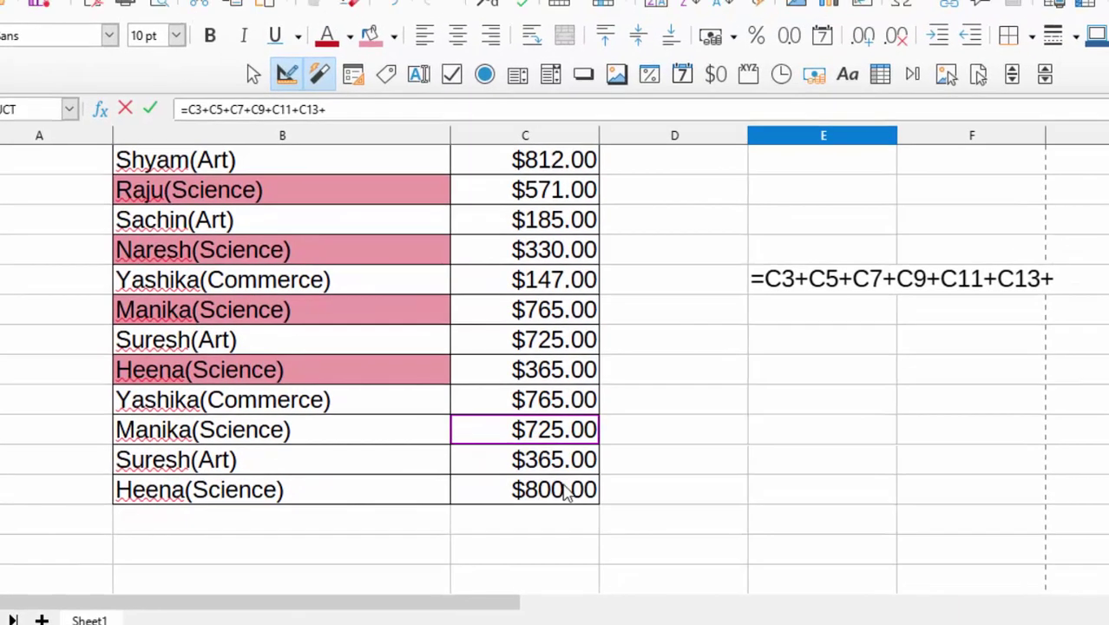
{"action": "scroll", "coordinate": [573, 512], "scroll_direction": "up", "scroll_amount": 1}
{"action": "scroll", "coordinate": [534, 524], "scroll_direction": "down", "scroll_amount": 2}
{"action": "left_click", "coordinate": [527, 408]}
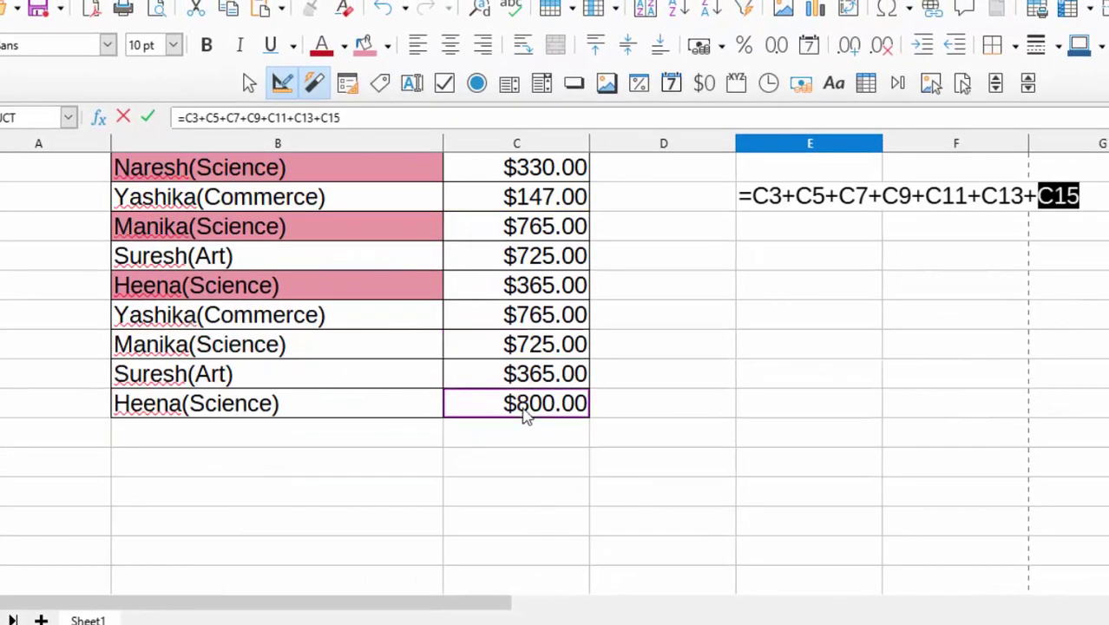
{"action": "key", "text": "Return"}
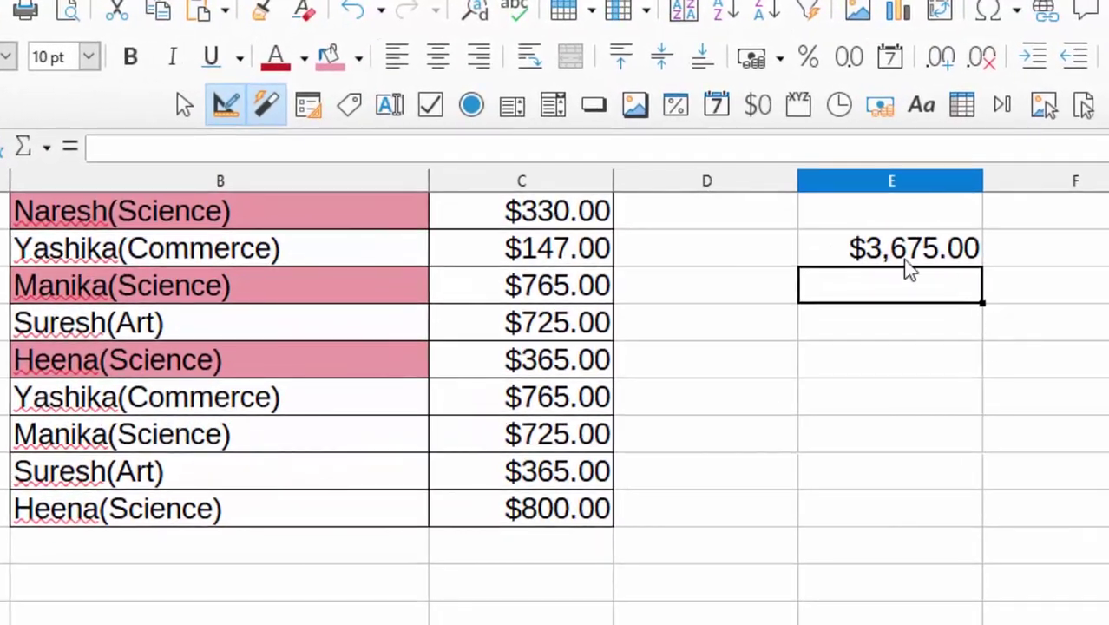
- Move the selection to column D and return to the top of the table
{"action": "left_click", "coordinate": [841, 361]}
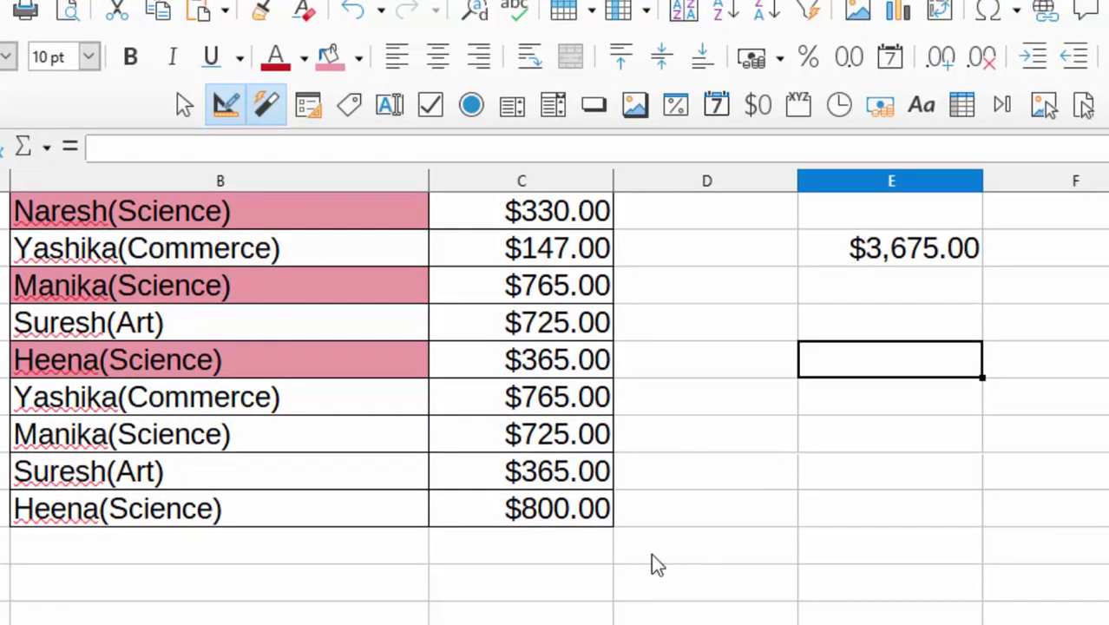
{"action": "left_click", "coordinate": [750, 323]}
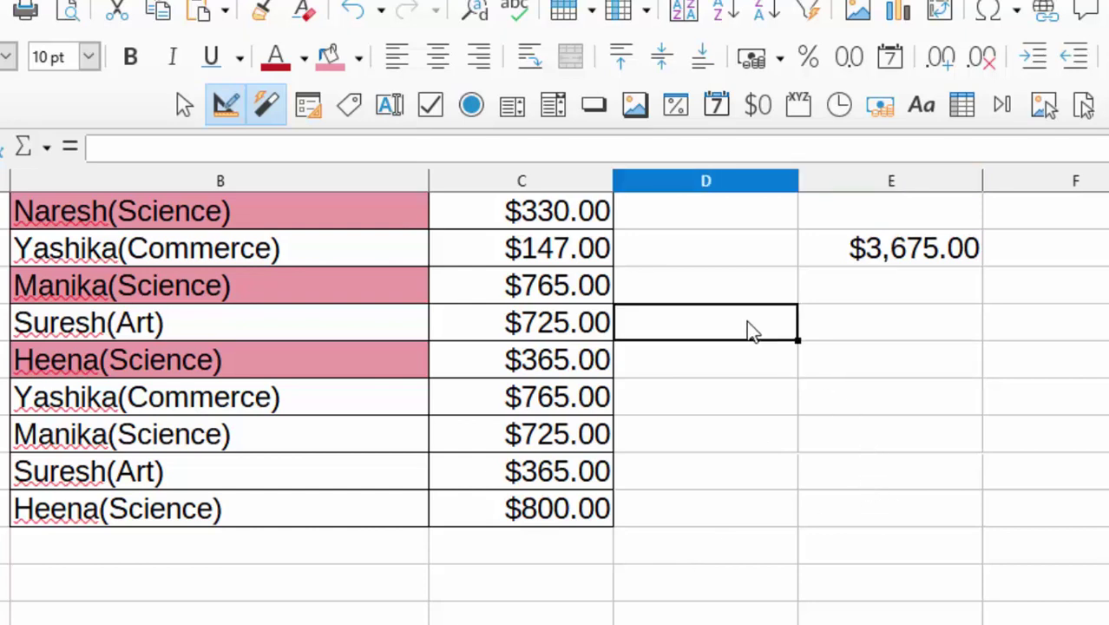
{"action": "scroll", "coordinate": [748, 323], "scroll_direction": "up", "scroll_amount": 1}
{"action": "scroll", "coordinate": [748, 323], "scroll_direction": "up", "scroll_amount": 1}
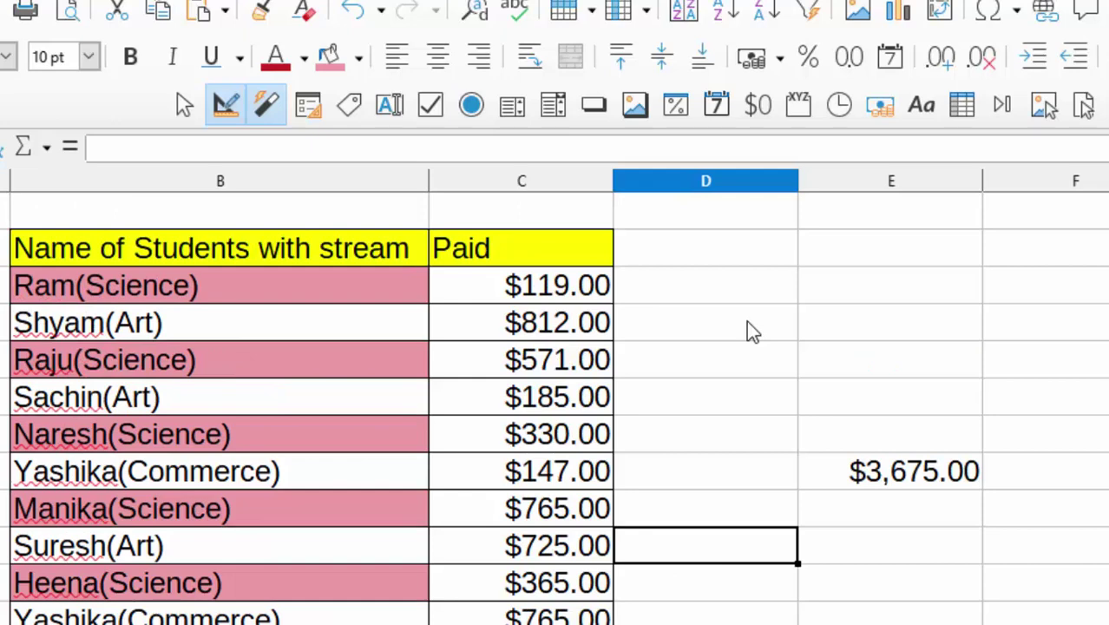
- Enter 1 in D3 and 0 in D4, then try dragging the pattern down
{"action": "left_click", "coordinate": [644, 294]}
{"action": "type", "text": "1"}
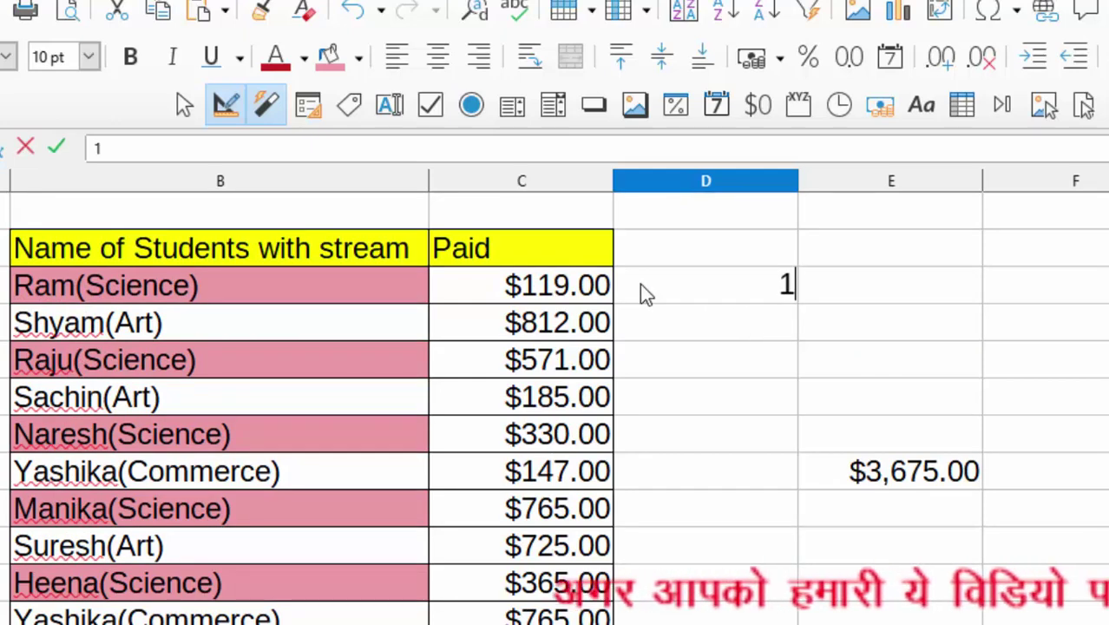
{"action": "key", "text": "Return"}
{"action": "type", "text": "0"}
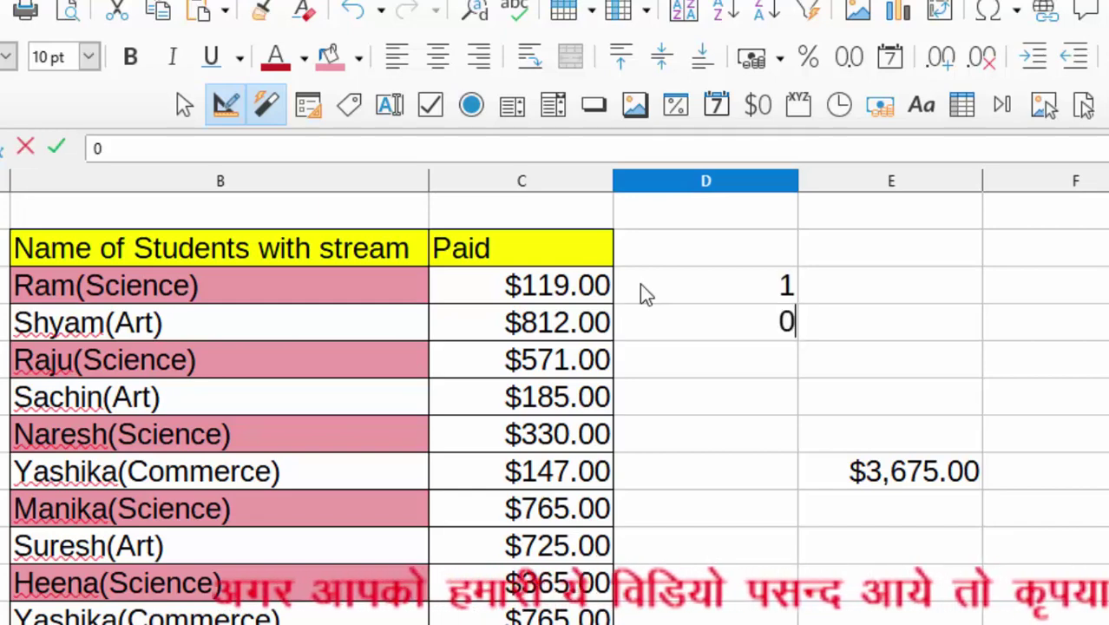
{"action": "left_click_drag", "start_coordinate": [742, 286], "coordinate": [752, 340]}
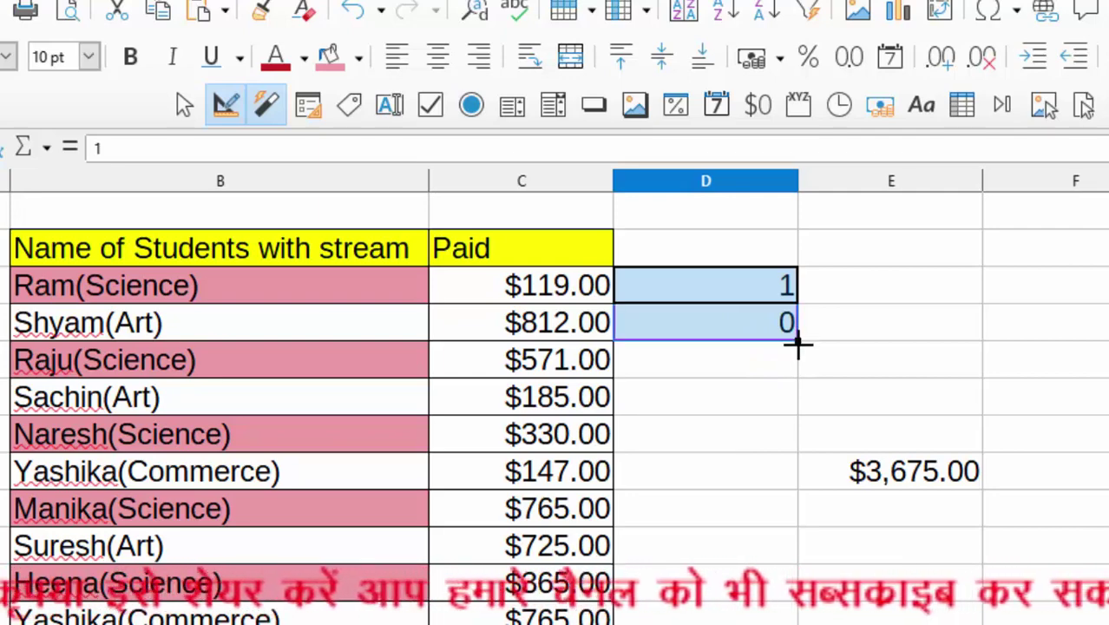
{"action": "left_click_drag", "start_coordinate": [797, 344], "coordinate": [764, 608]}
- Enter flags 1, 0, 1, 0, 1 in D5 through D9
{"action": "left_click", "coordinate": [692, 358]}
{"action": "type", "text": "1"}
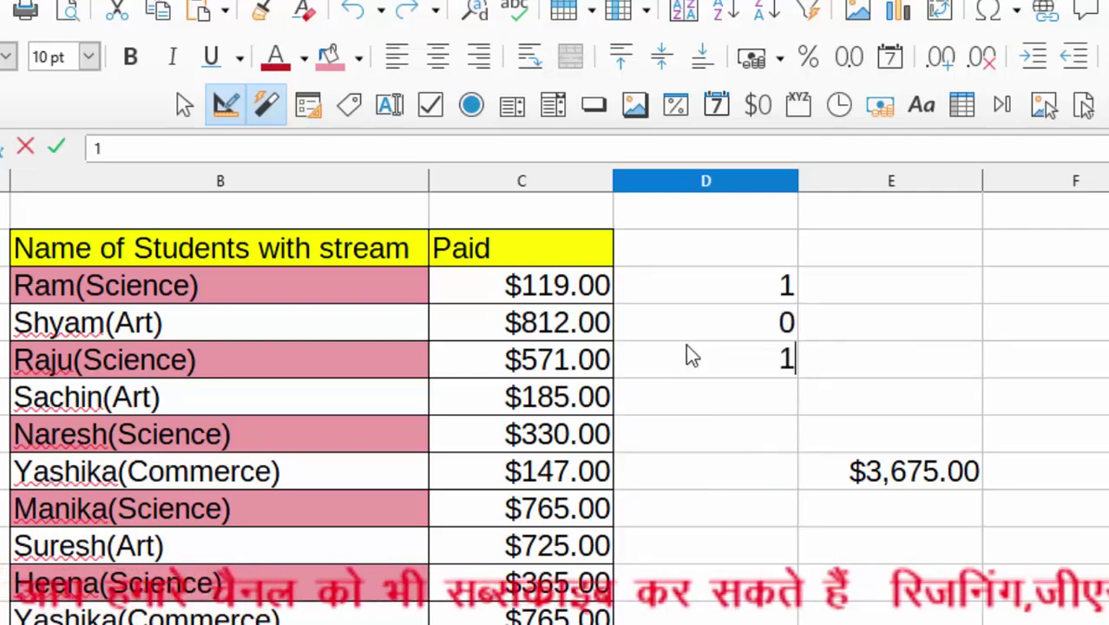
{"action": "key", "text": "Return"}
{"action": "type", "text": "0"}
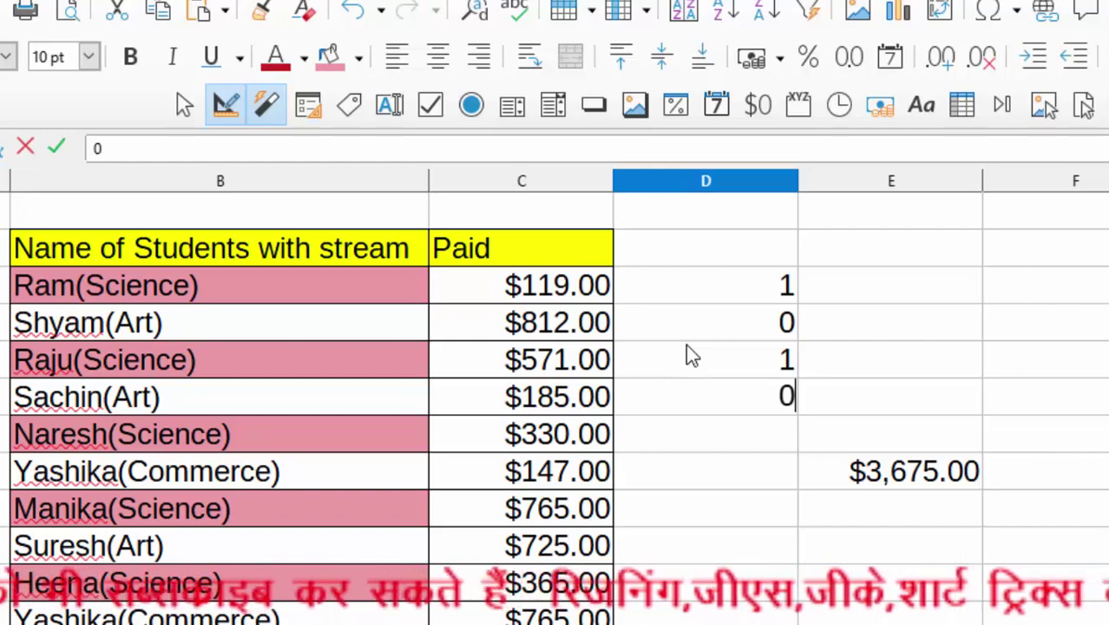
{"action": "key", "text": "Return"}
{"action": "type", "text": "1"}
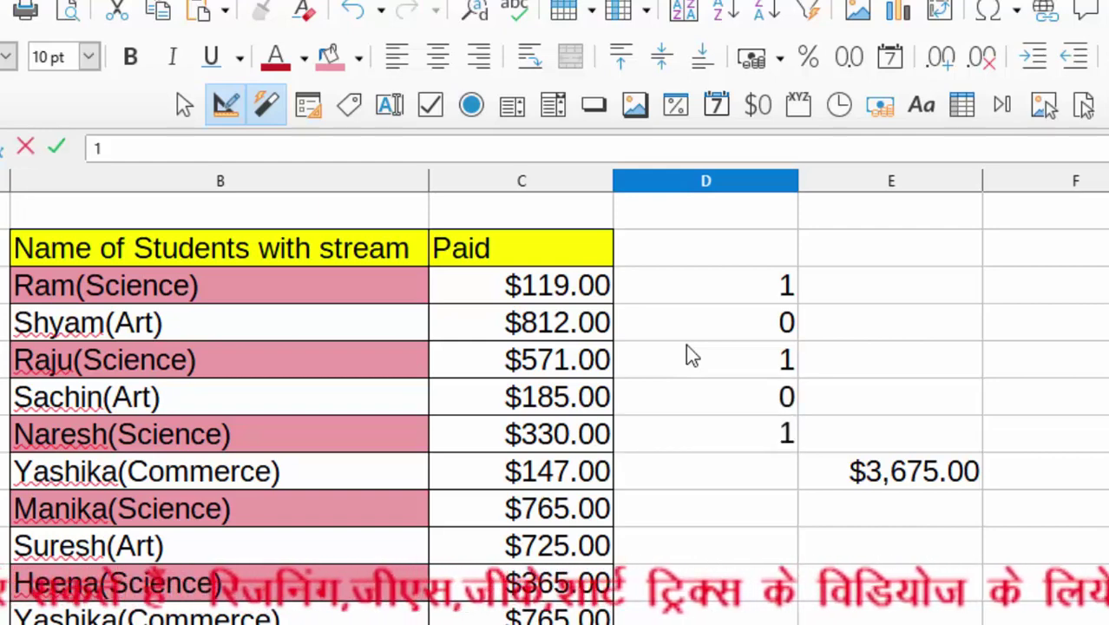
{"action": "key", "text": "Return"}
{"action": "type", "text": "0"}
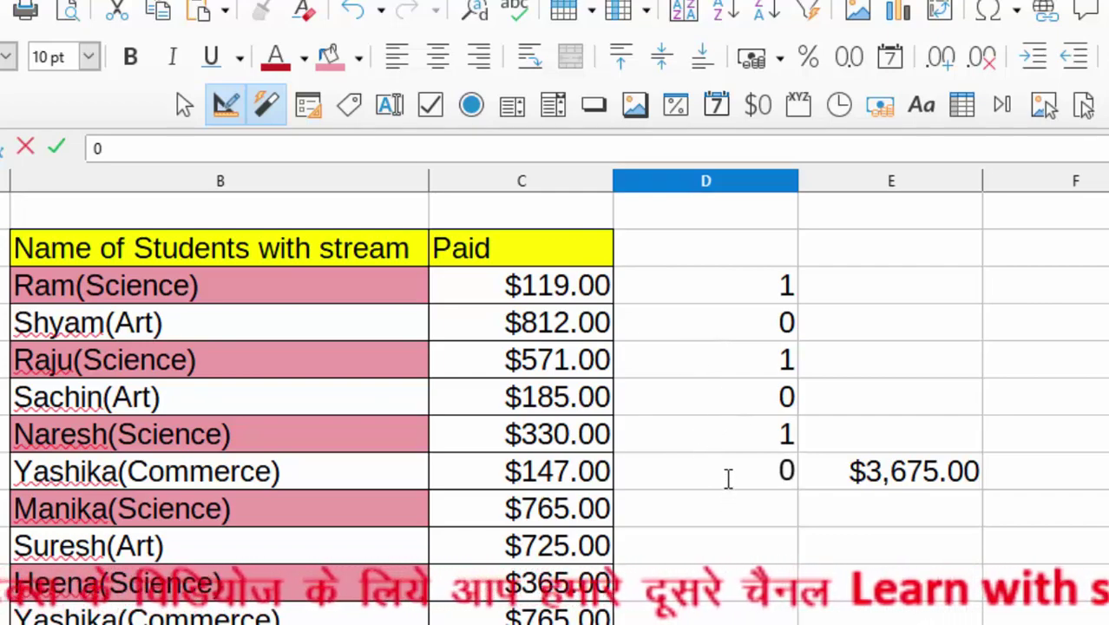
{"action": "key", "text": "Return"}
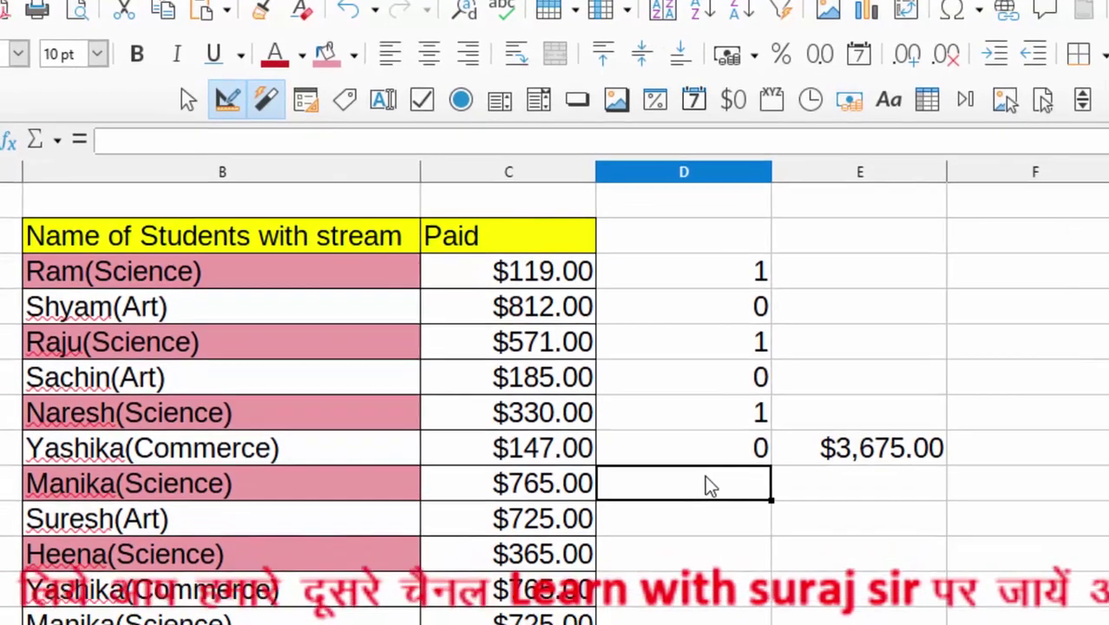
{"action": "type", "text": "1"}
{"action": "key", "text": "Return"}
- Enter flags 0, 1, 0, 1, 0, 1 in D10 through D15
{"action": "type", "text": "0"}
{"action": "key", "text": "Return"}
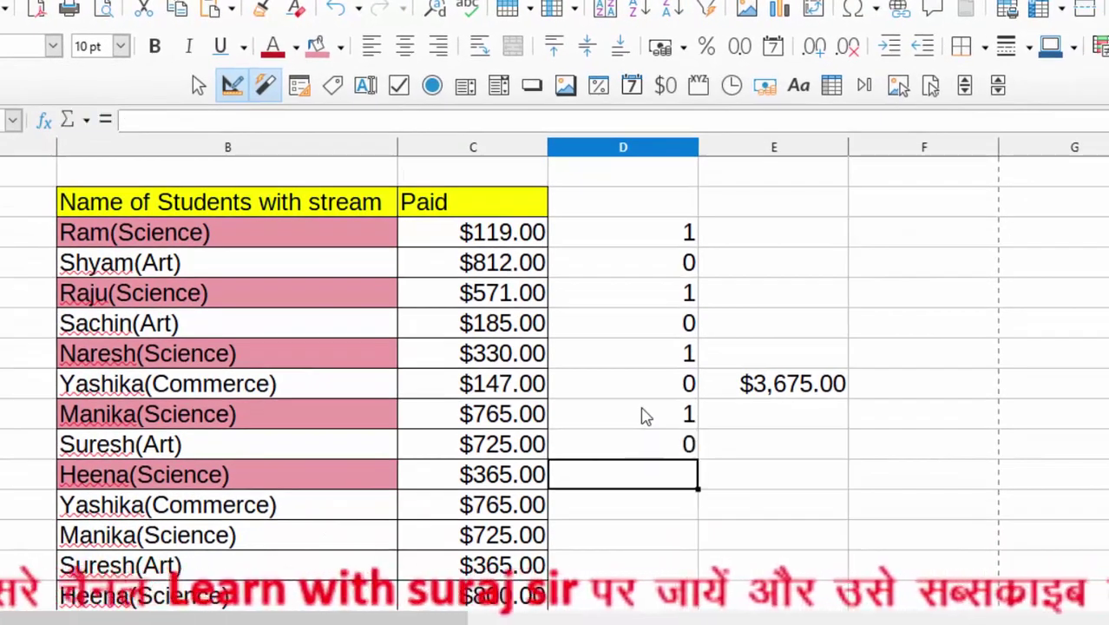
{"action": "type", "text": "1"}
{"action": "key", "text": "Return"}
{"action": "type", "text": "0"}
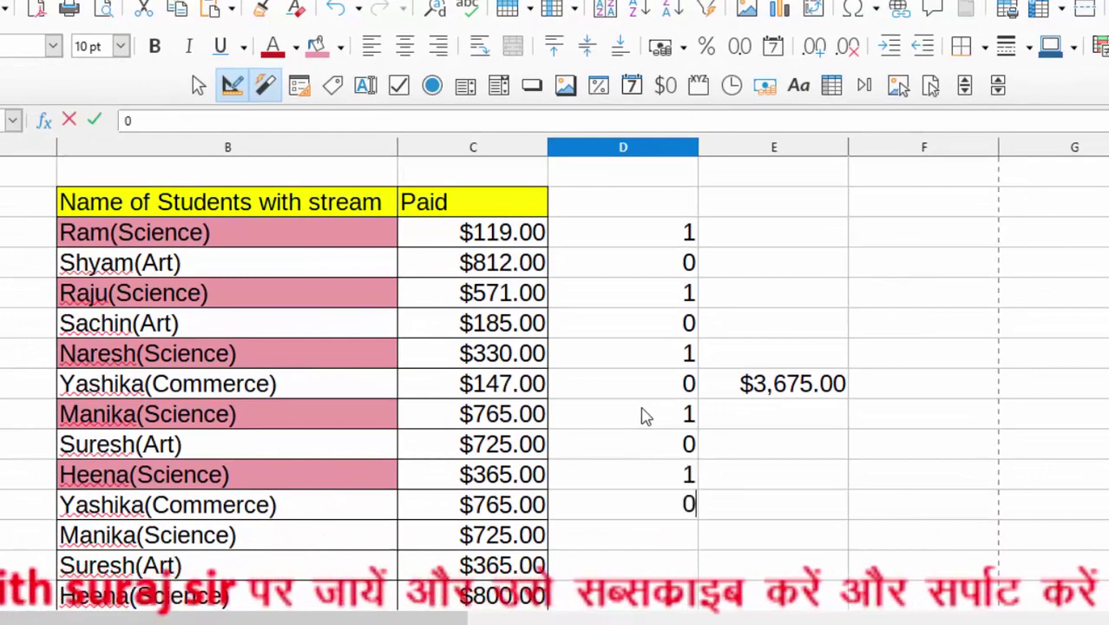
{"action": "key", "text": "Return"}
{"action": "type", "text": "1"}
{"action": "key", "text": "Return"}
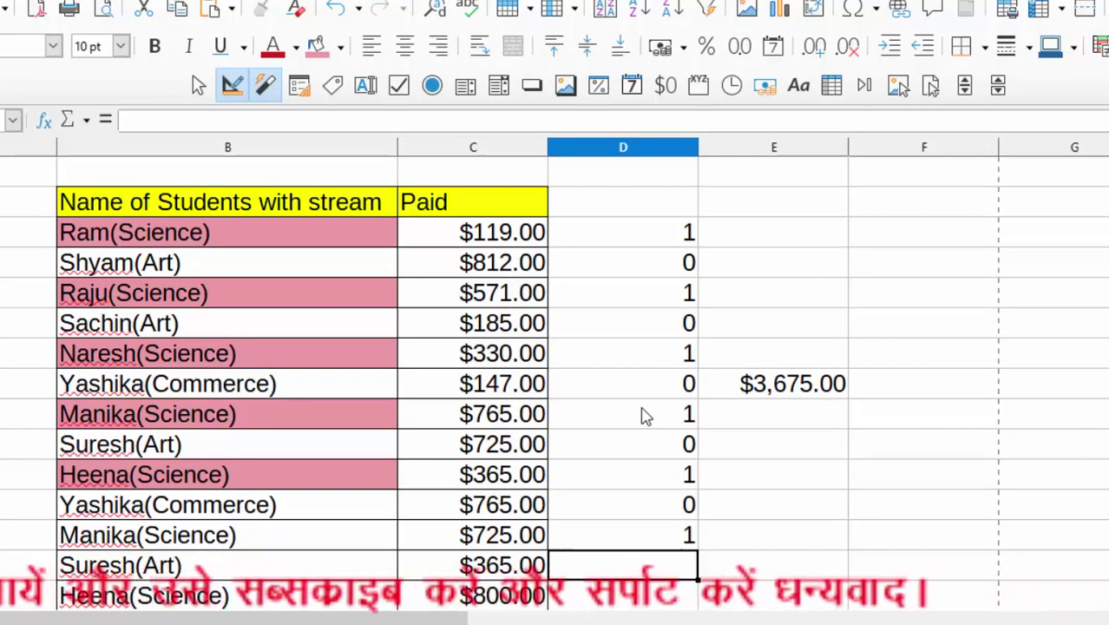
{"action": "type", "text": "0"}
{"action": "key", "text": "Return"}
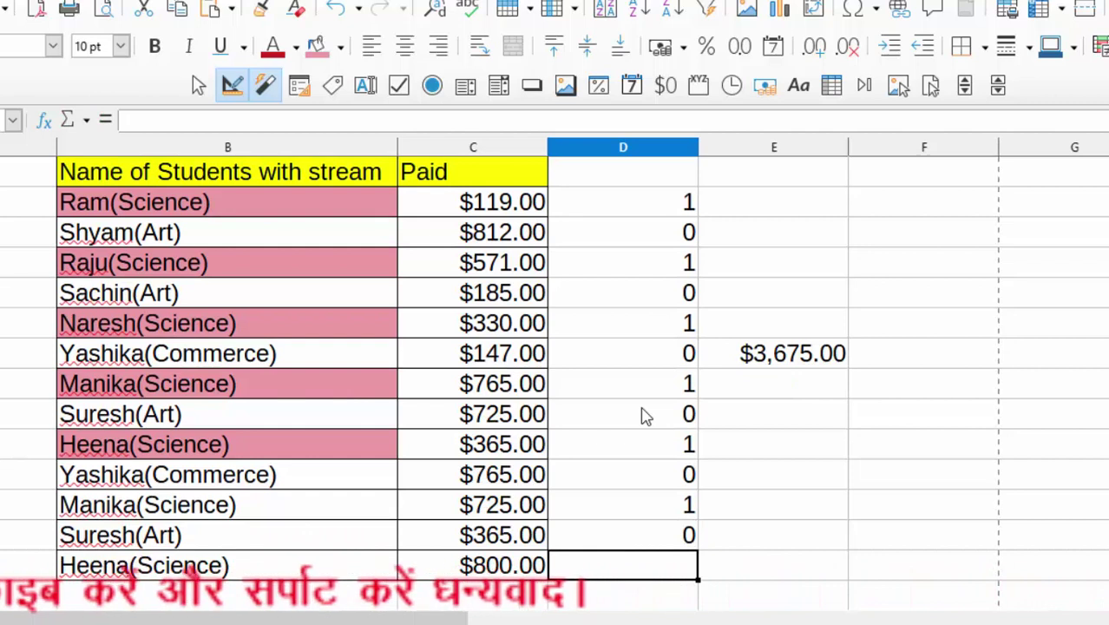
{"action": "type", "text": "1"}
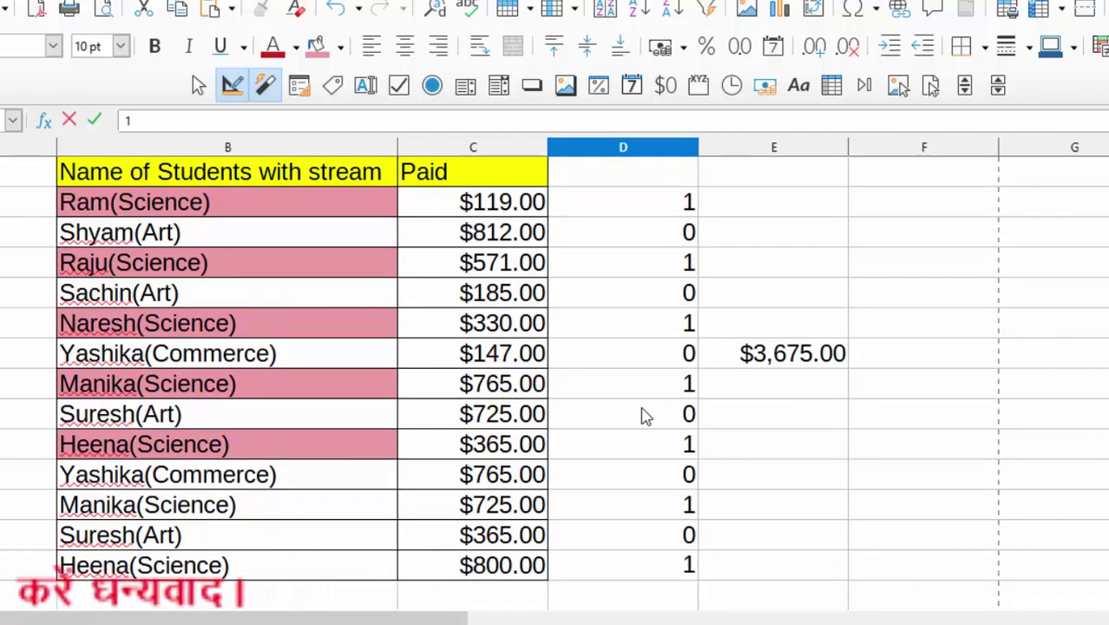
{"action": "left_click", "coordinate": [762, 480]}
{"action": "scroll", "coordinate": [621, 373], "scroll_direction": "up", "scroll_amount": 1}
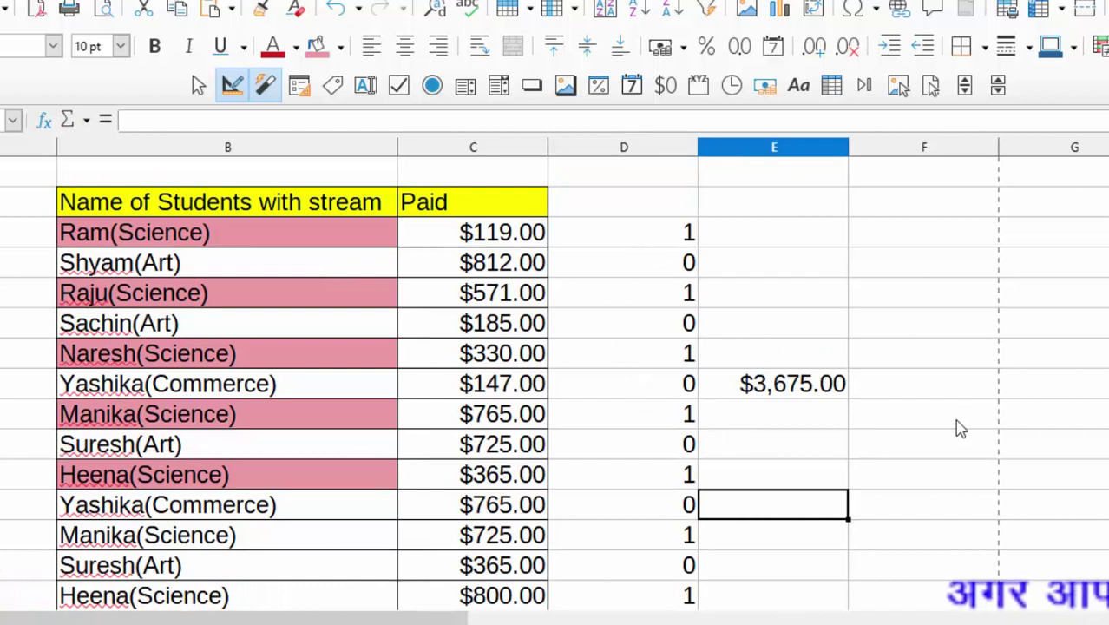
- Enter =SUMPRODUCT(C3:C15,D3:D15) in column E, returning 3675
{"action": "left_click", "coordinate": [774, 451]}
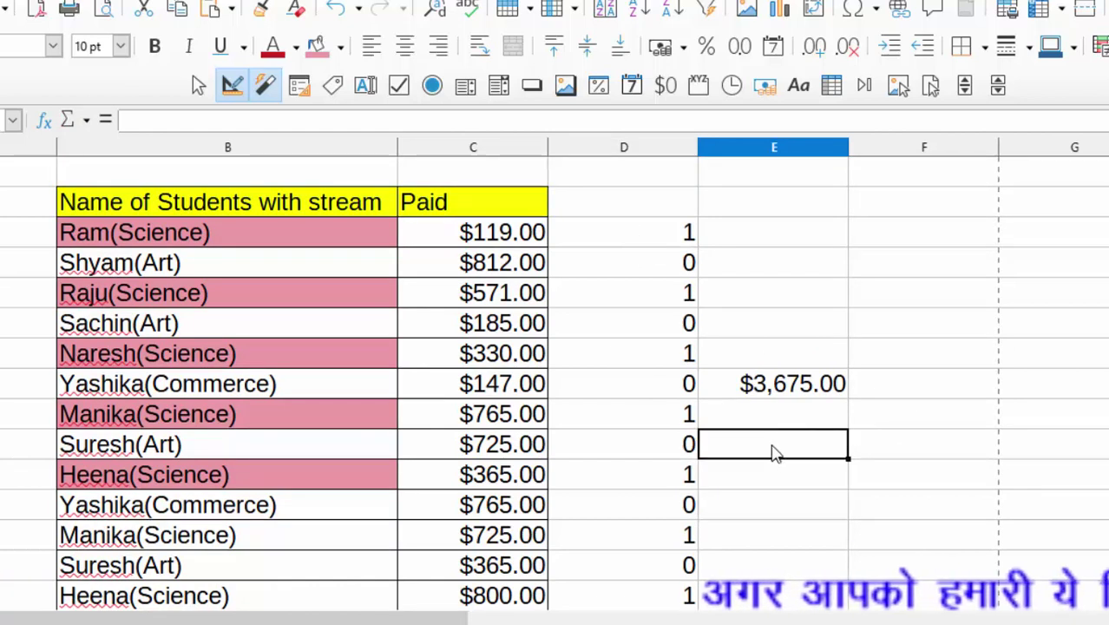
{"action": "type", "text": "=su"}
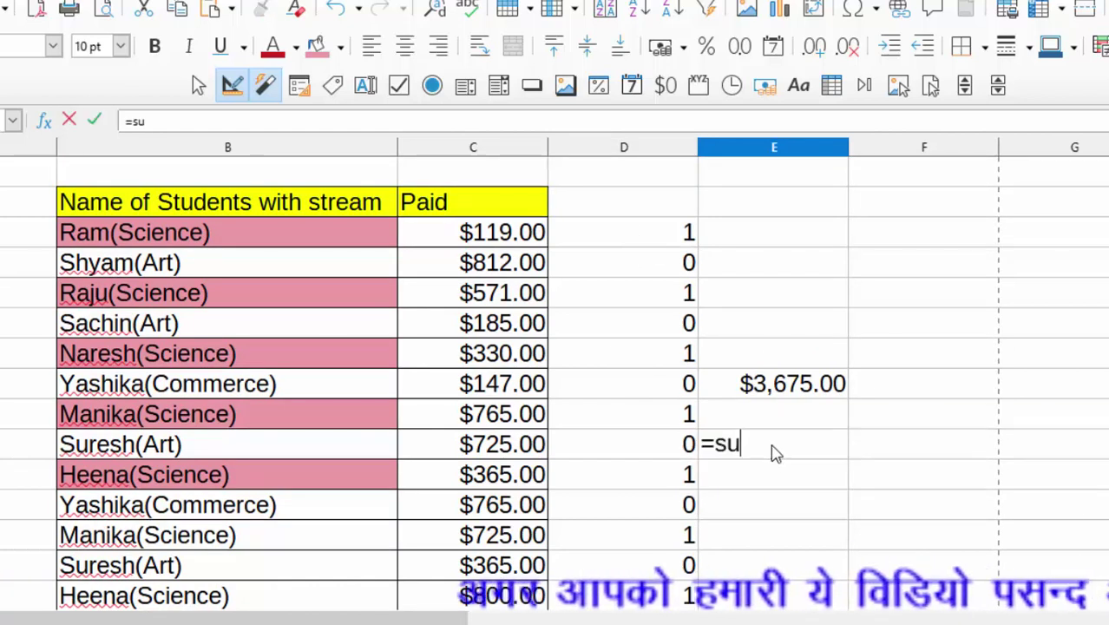
{"action": "type", "text": "mprod"}
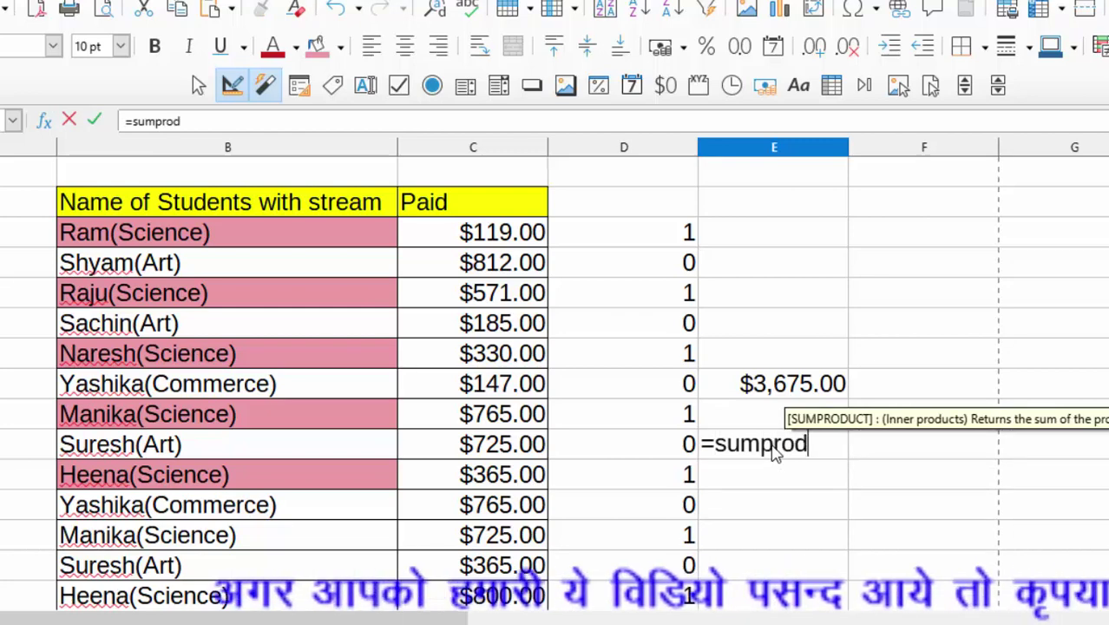
{"action": "type", "text": "uct("}
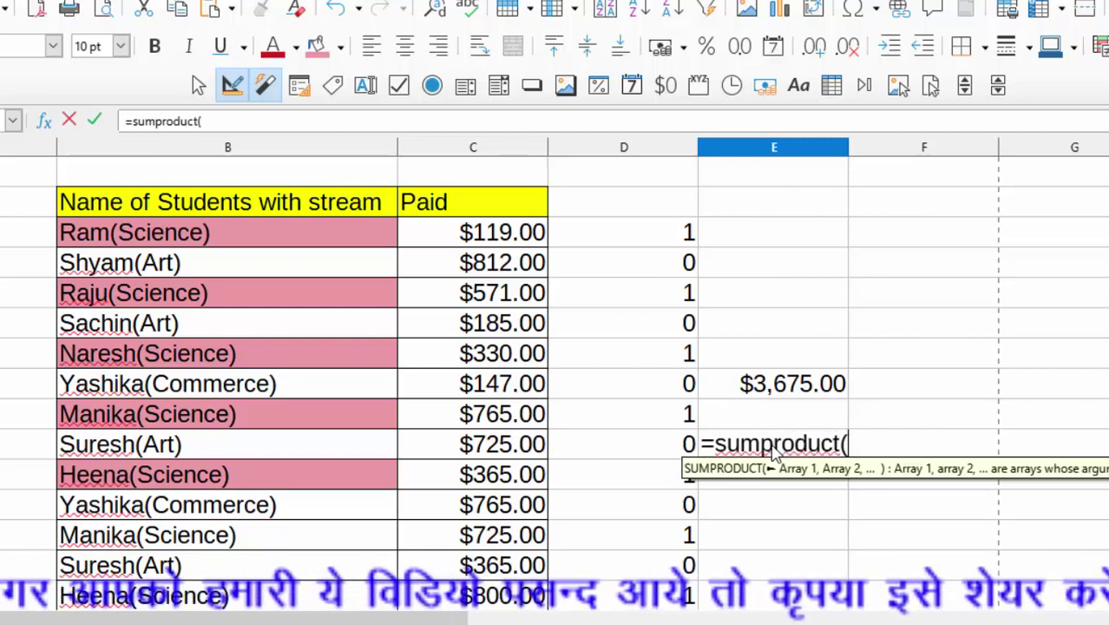
{"action": "mouse_move", "coordinate": [504, 233]}
{"action": "left_mouse_down"}
{"action": "mouse_move", "coordinate": [512, 614]}
{"action": "mouse_move", "coordinate": [518, 491]}
{"action": "left_mouse_up"}
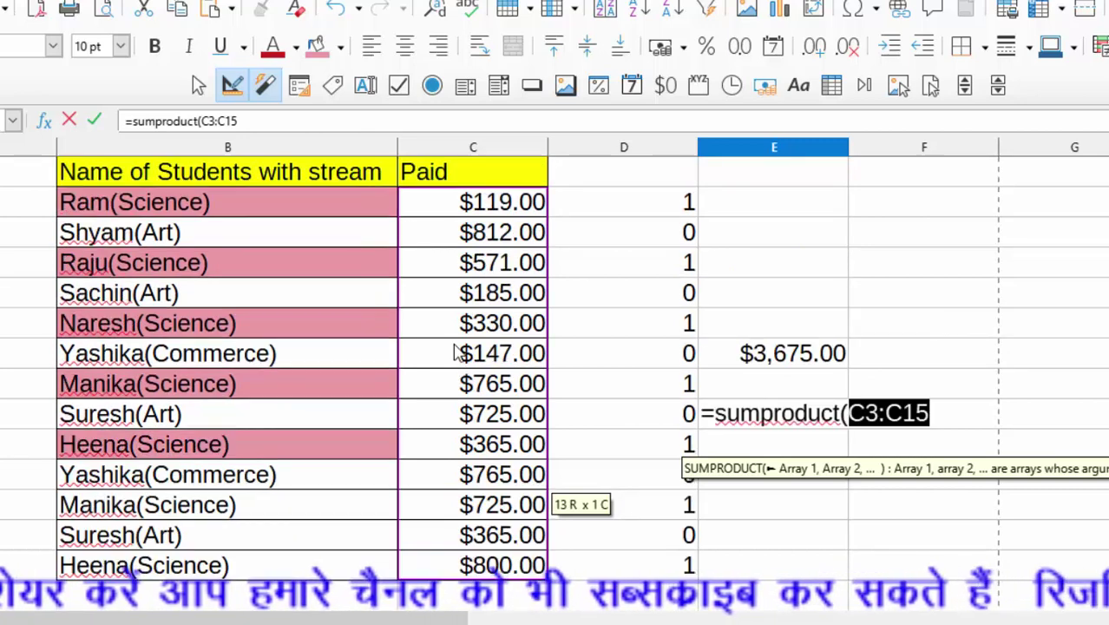
{"action": "scroll", "coordinate": [465, 369], "scroll_direction": "up", "scroll_amount": 1}
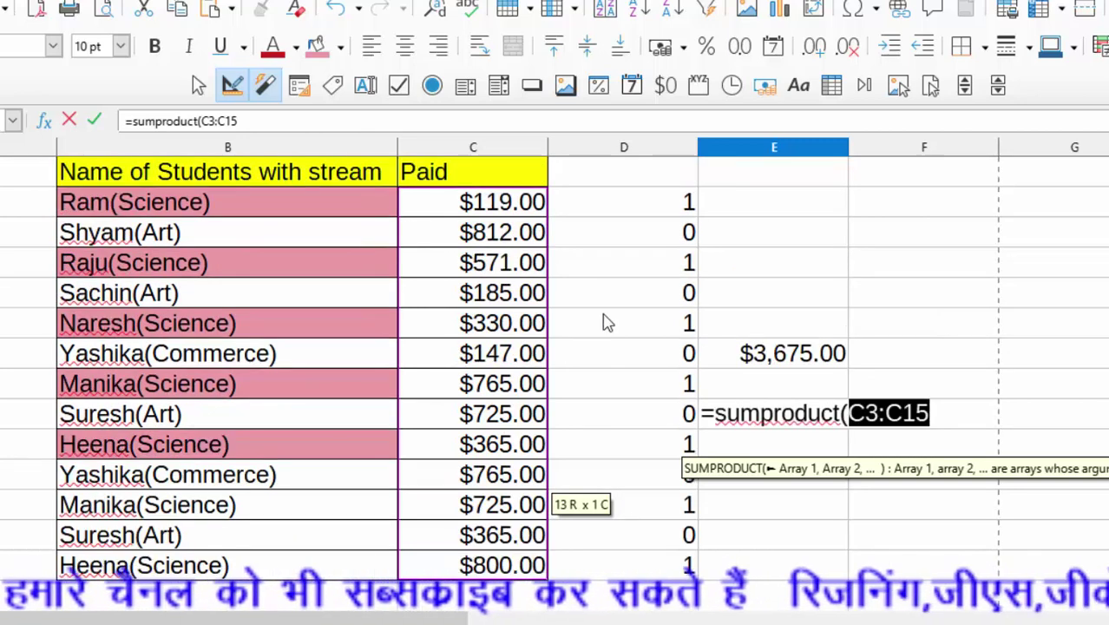
{"action": "type", "text": ","}
{"action": "left_click", "coordinate": [620, 206]}
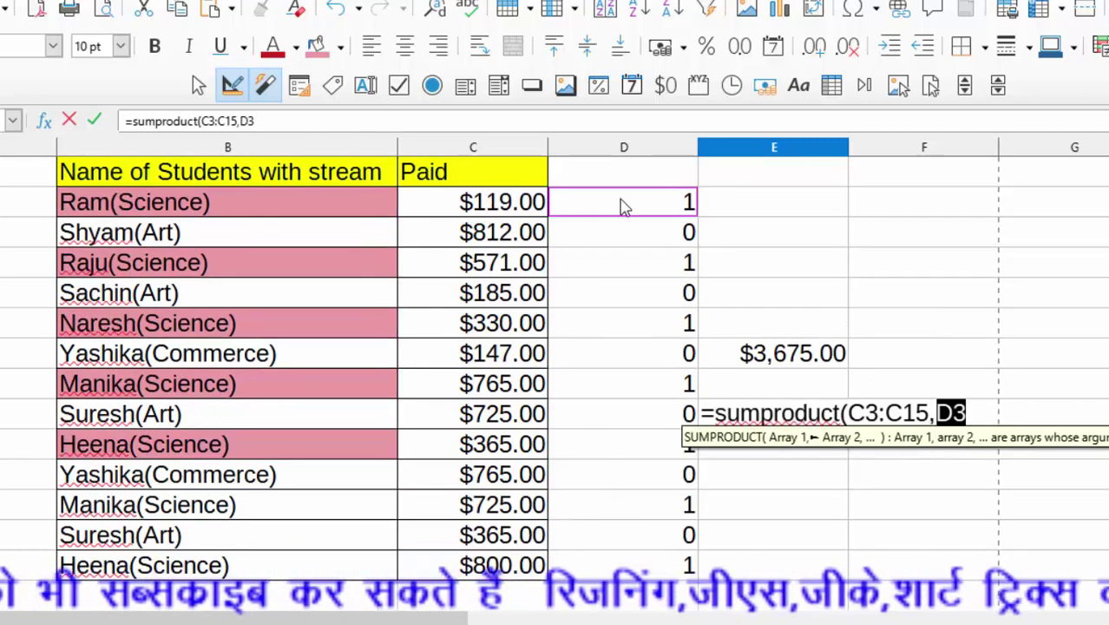
{"action": "mouse_move", "coordinate": [621, 206]}
{"action": "left_mouse_down"}
{"action": "mouse_move", "coordinate": [650, 588]}
{"action": "mouse_move", "coordinate": [664, 363]}
{"action": "left_mouse_up"}
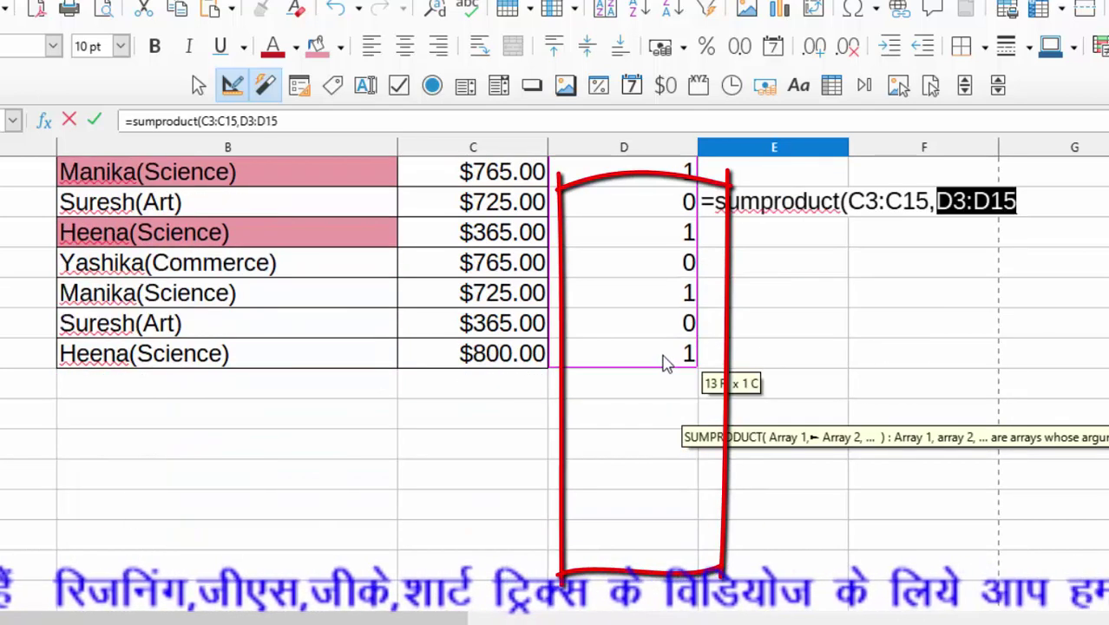
{"action": "type", "text": ")"}
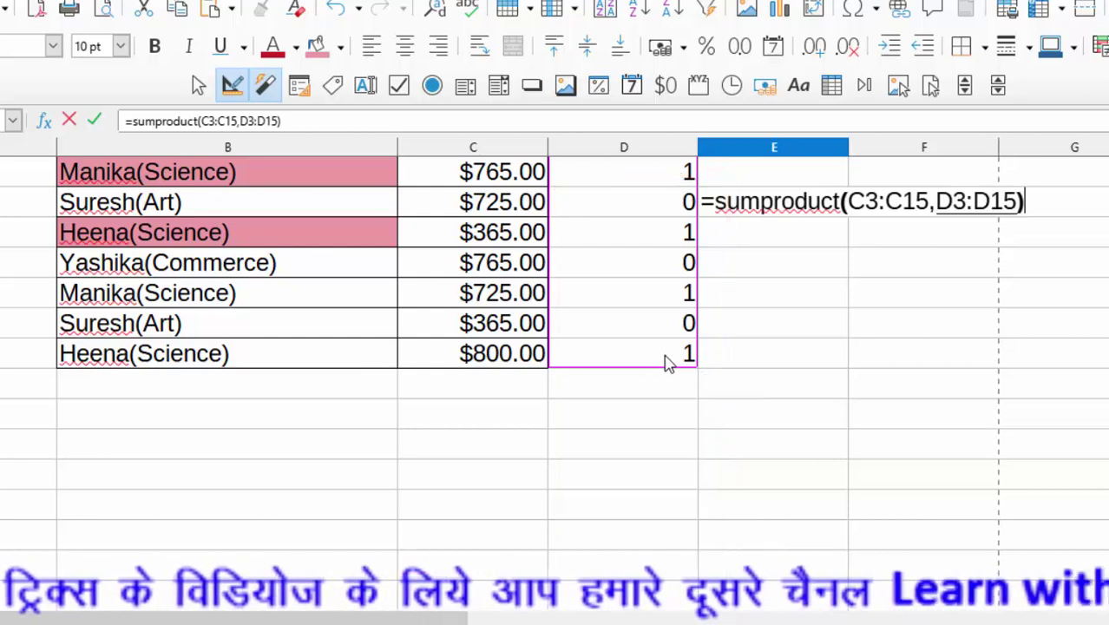
{"action": "key", "text": "Return"}
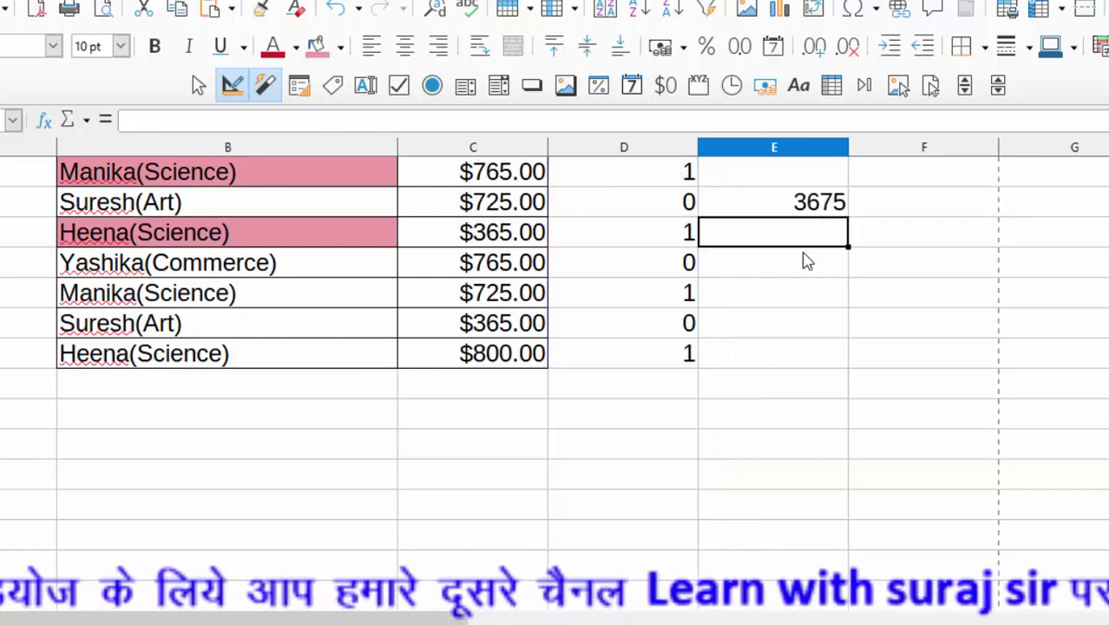
{"action": "scroll", "coordinate": [803, 260], "scroll_direction": "up", "scroll_amount": 2}
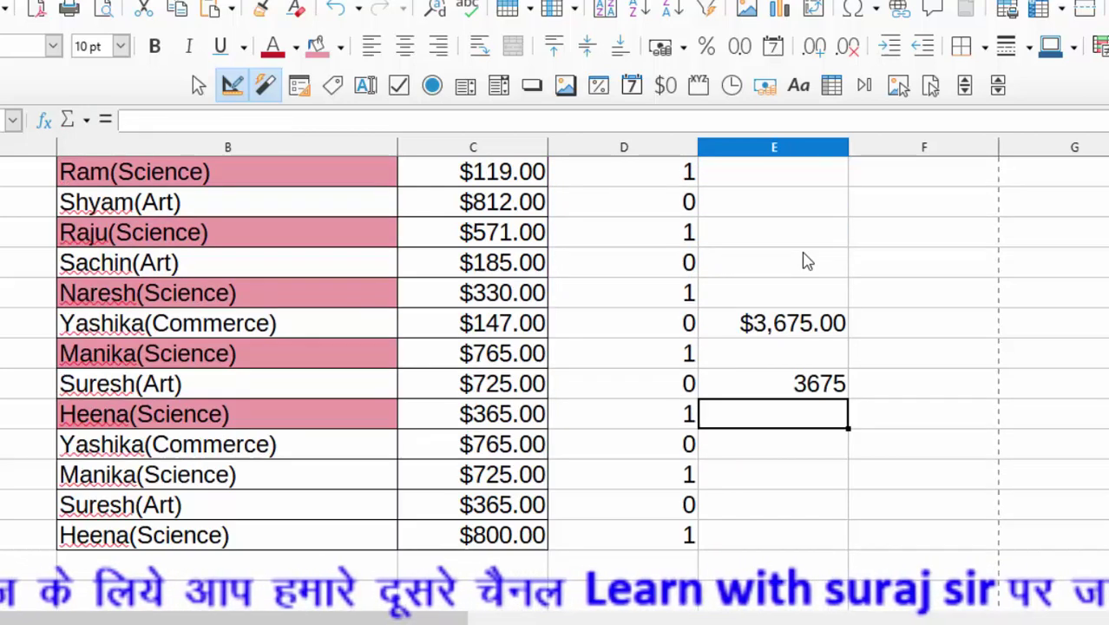
{"action": "left_click", "coordinate": [776, 337]}
{"action": "left_click", "coordinate": [806, 396]}
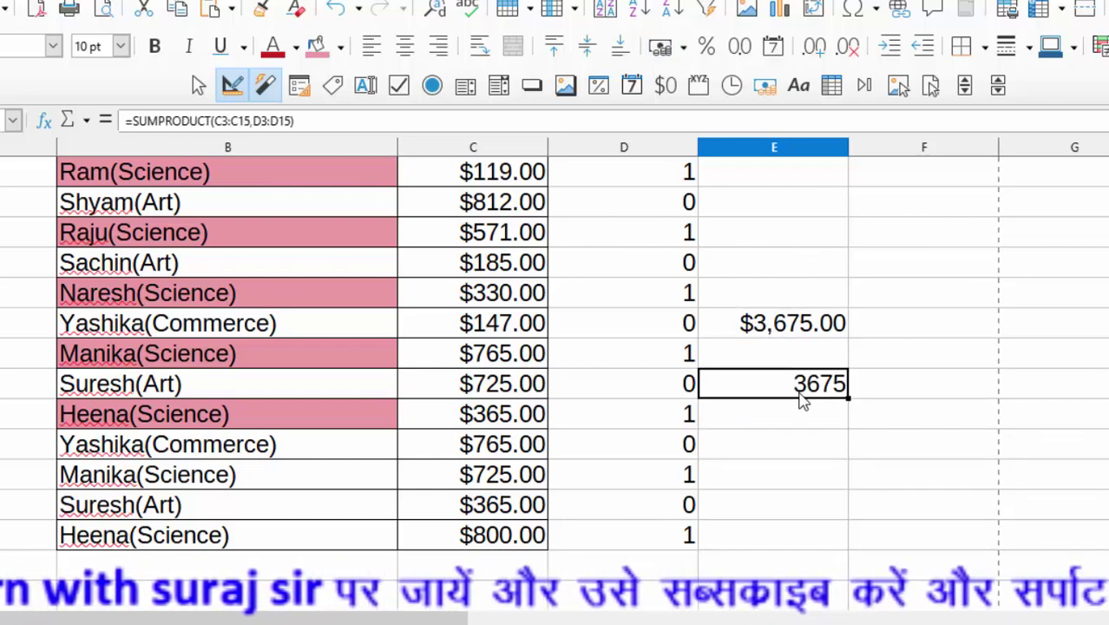
{"action": "scroll", "coordinate": [794, 386], "scroll_direction": "up", "scroll_amount": 1}
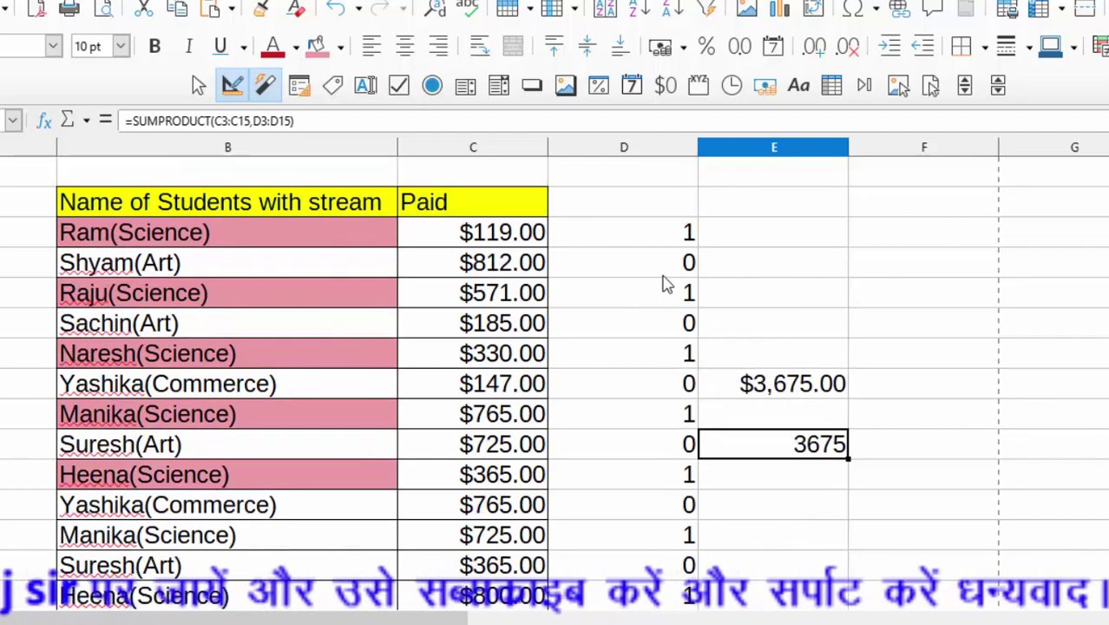